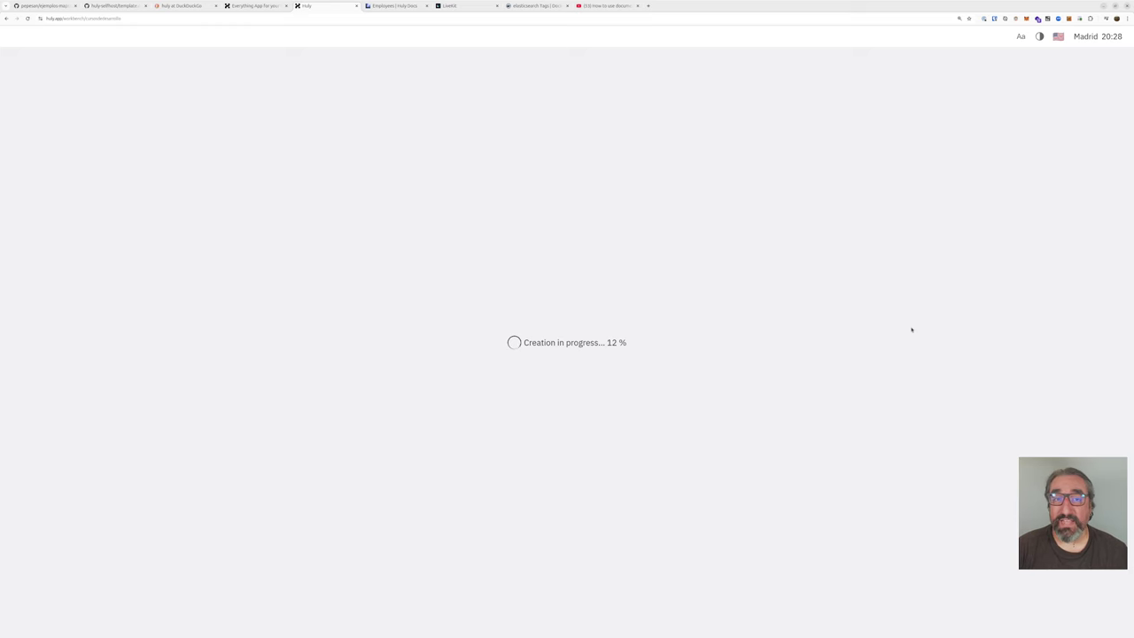
click(71, 18)
double_click(72, 18)
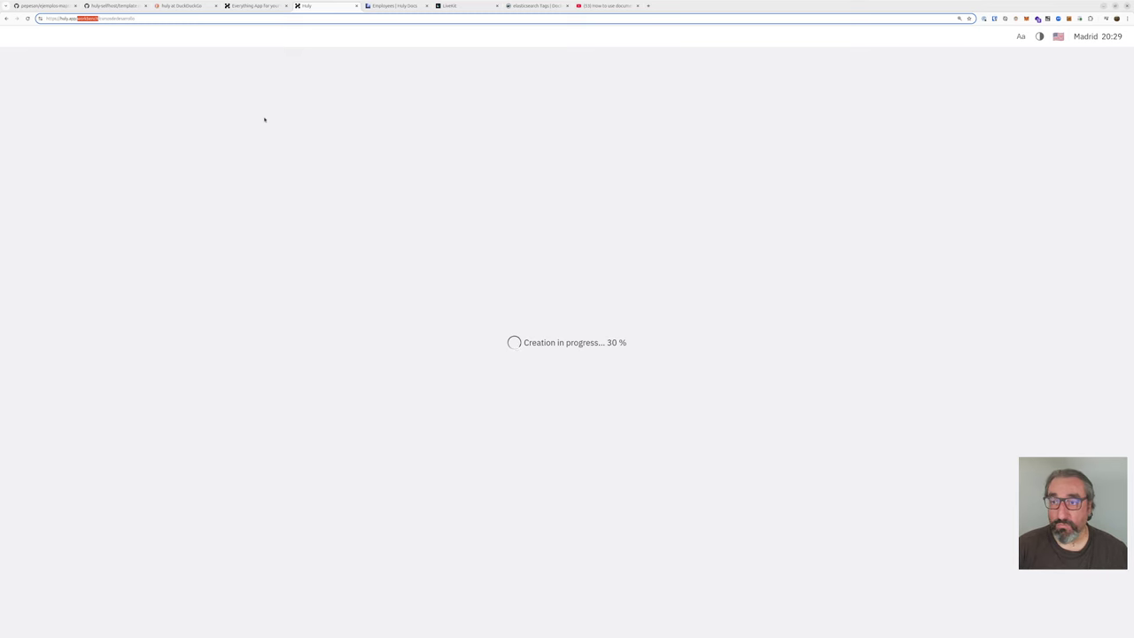
- Switch to GitHub, open the huly-selfhost repository's main page and read the README note on recommended CPU and RAM
click(115, 6)
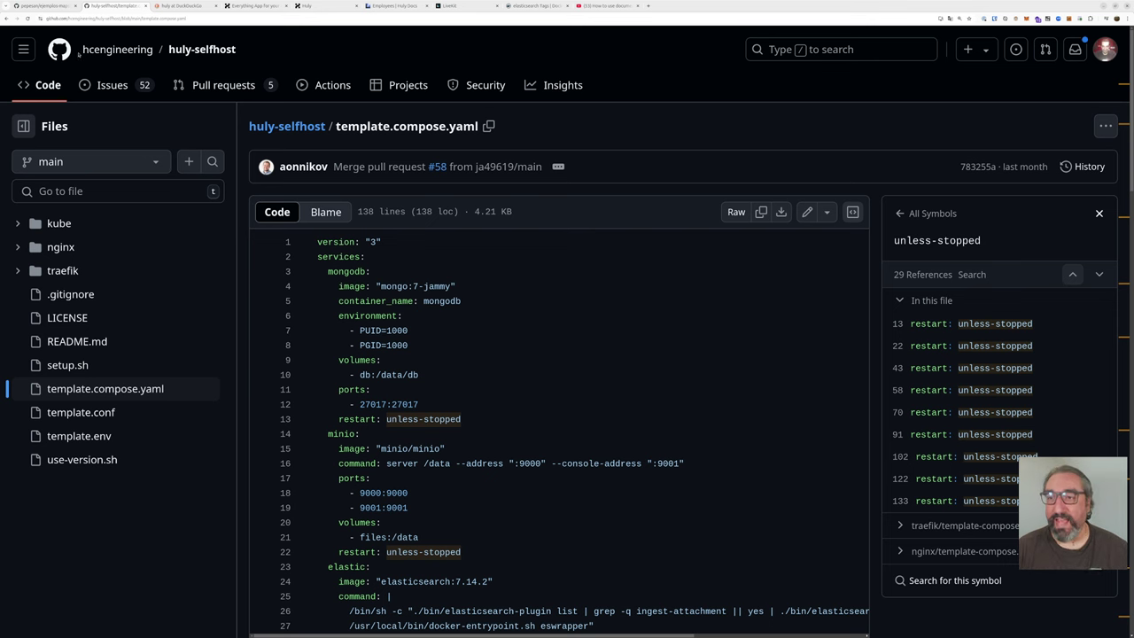
drag(78, 51, 240, 50)
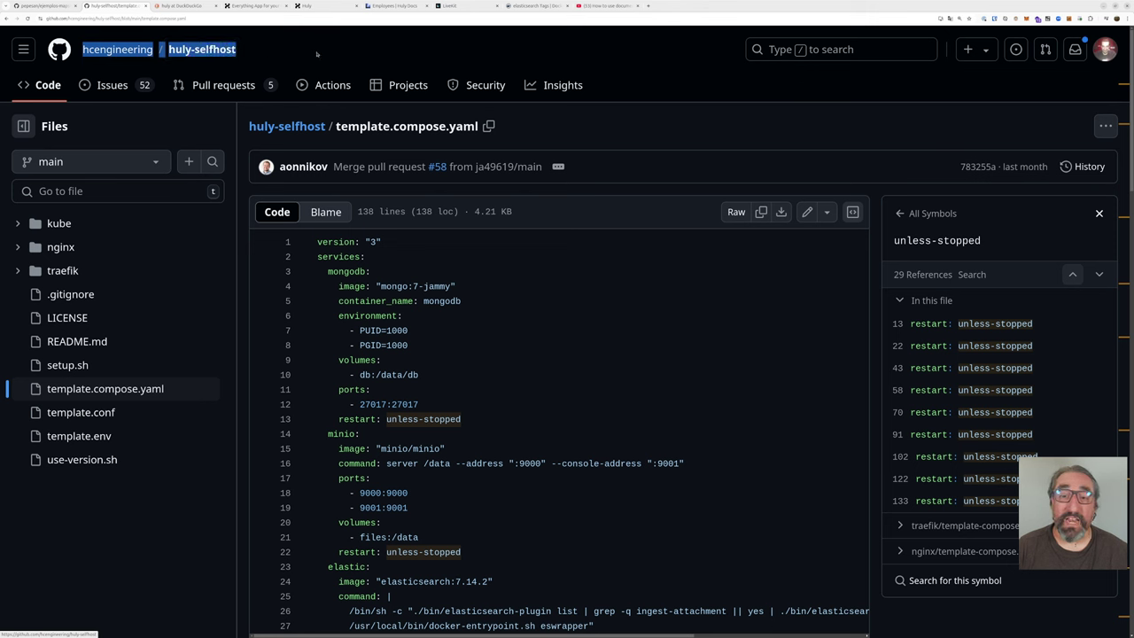
click(304, 128)
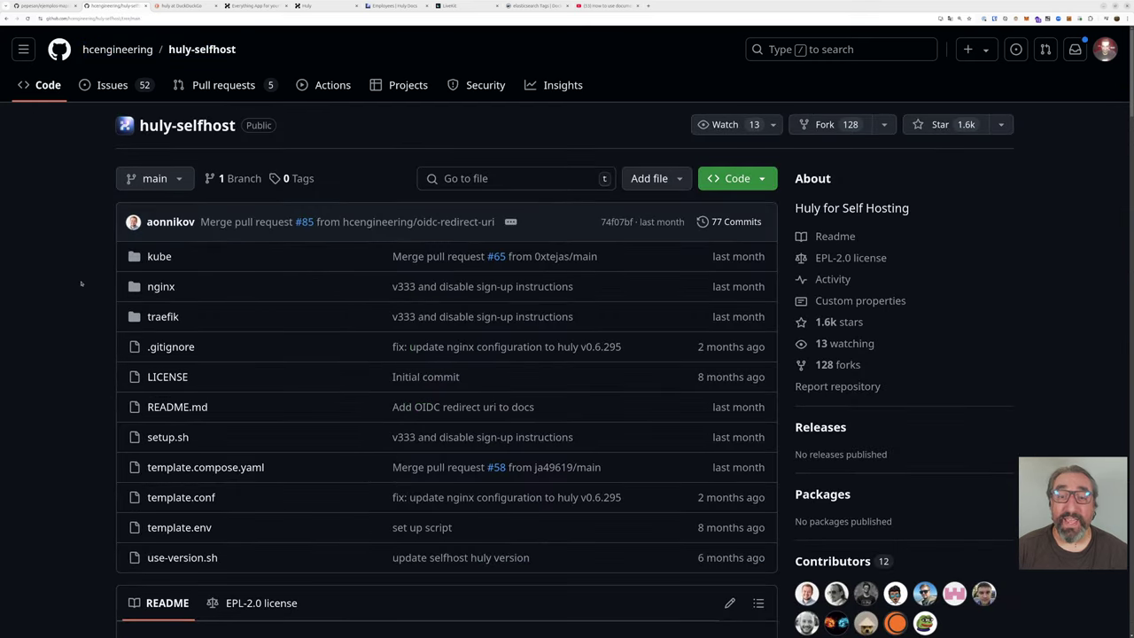
scroll(80, 282, down, 5)
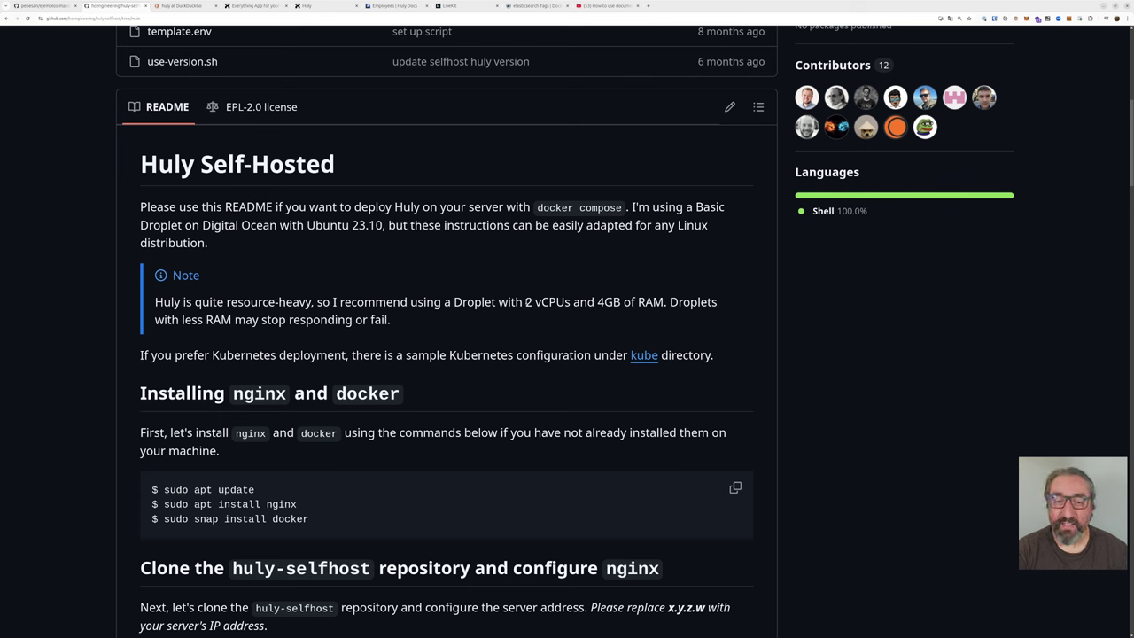
drag(525, 302, 664, 302)
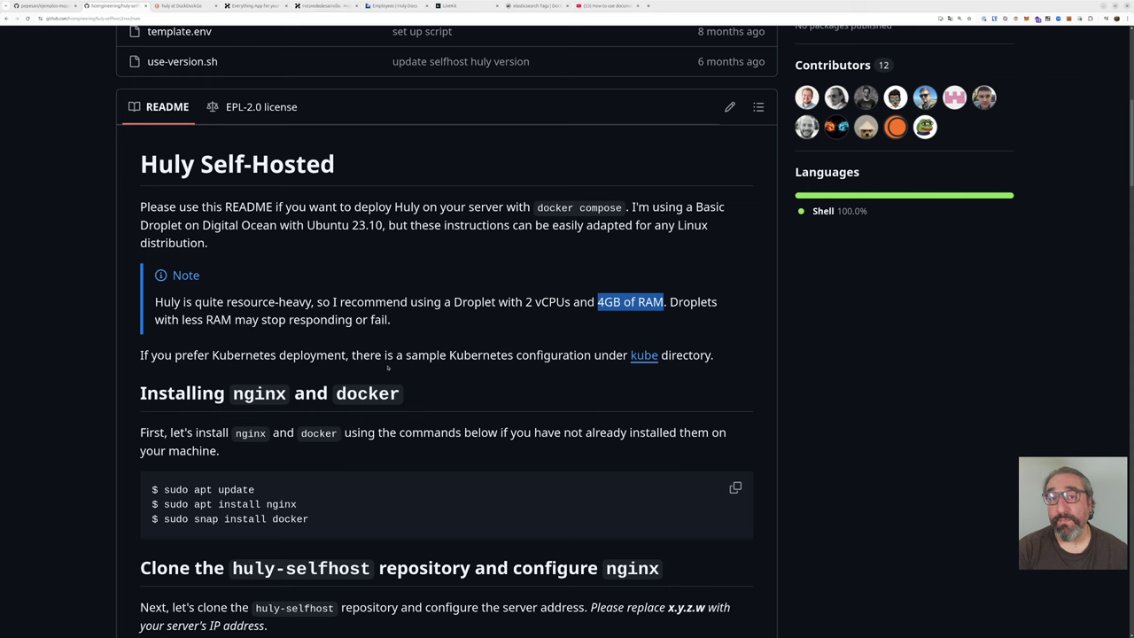
drag(395, 323, 155, 302)
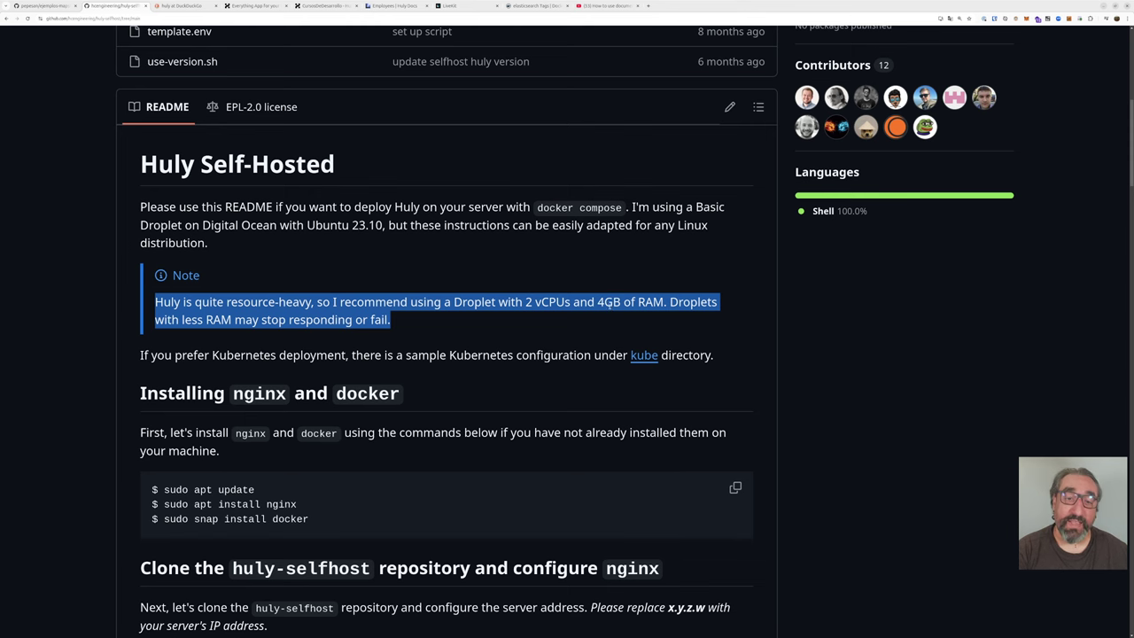
drag(598, 302, 664, 302)
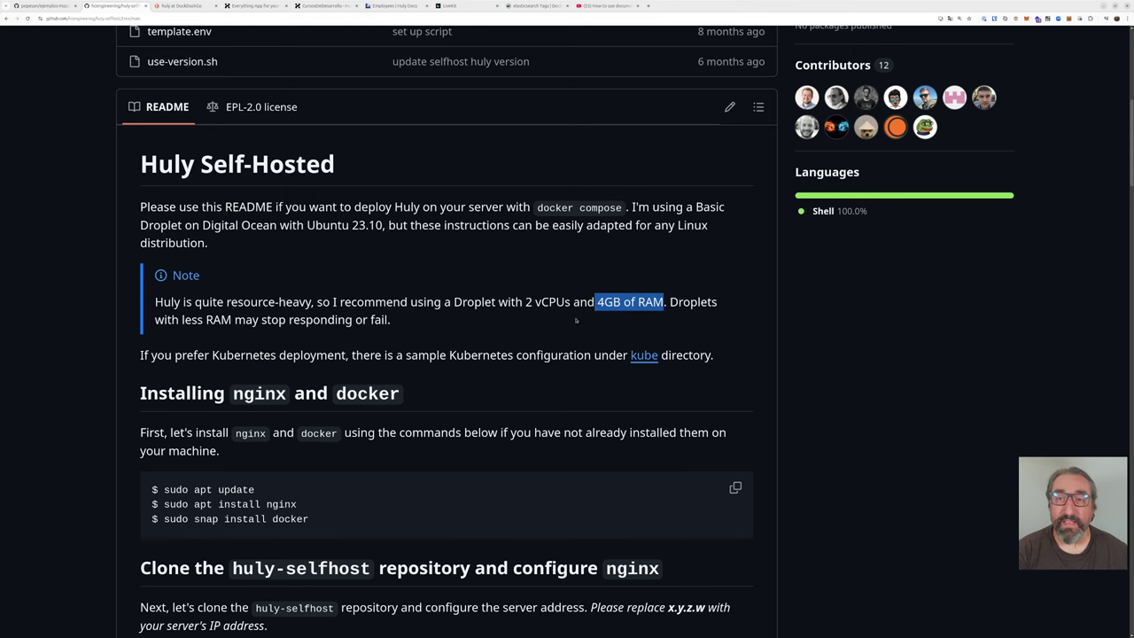
- Open template.compose.yaml in the repository and examine the mongodb, minio and elastic service definitions
scroll(255, 302, up, 2)
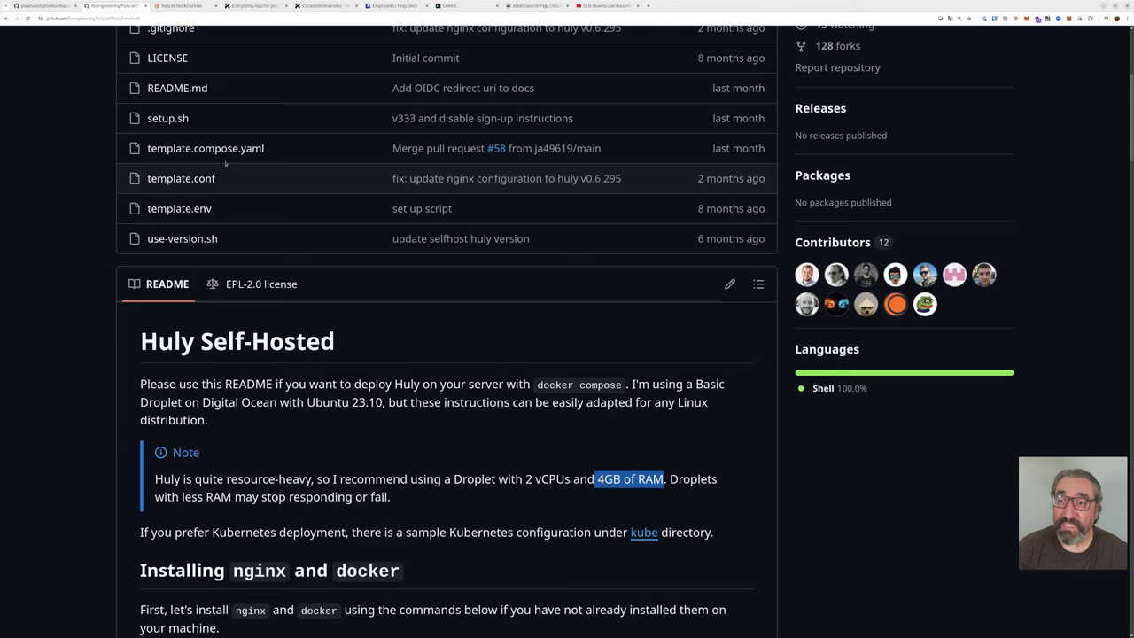
click(217, 150)
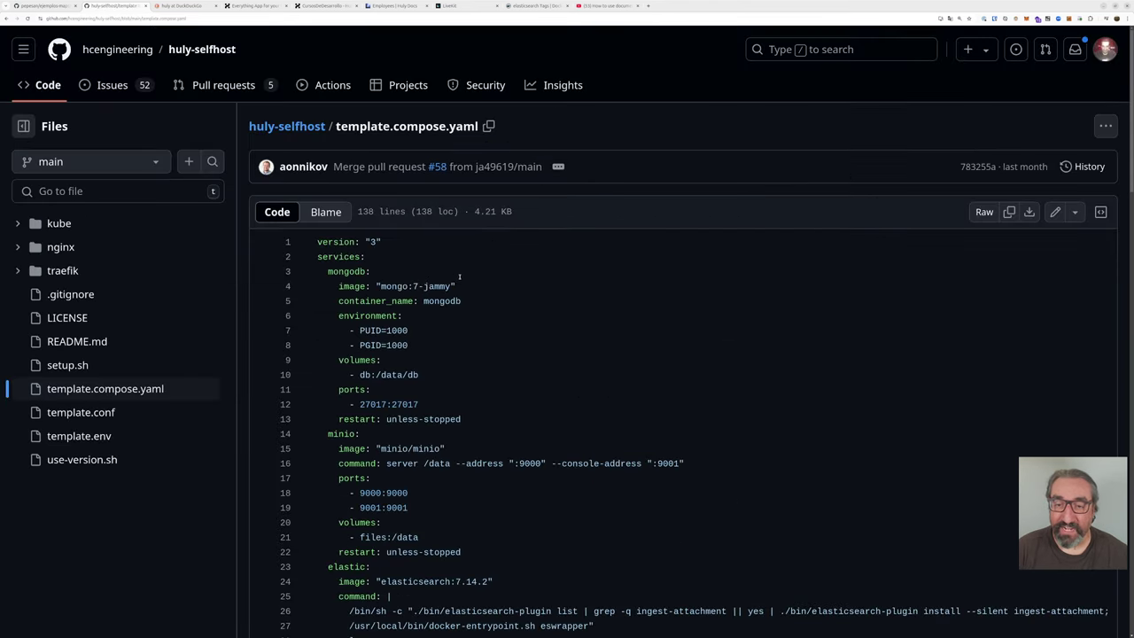
scroll(469, 270, down, 2)
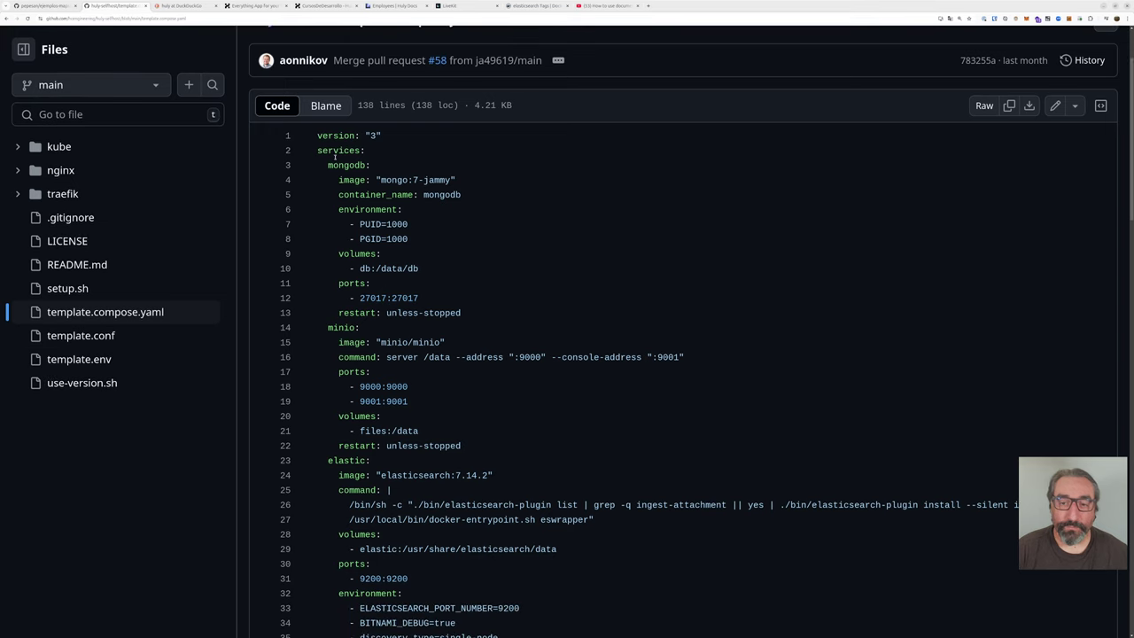
drag(326, 164, 473, 448)
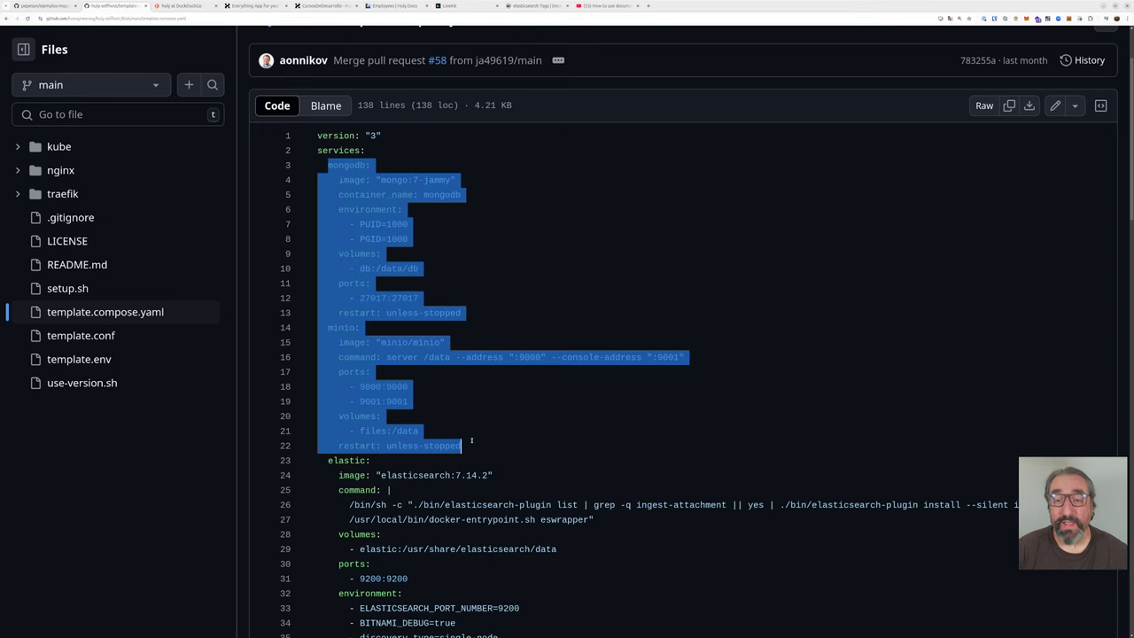
scroll(468, 443, down, 5)
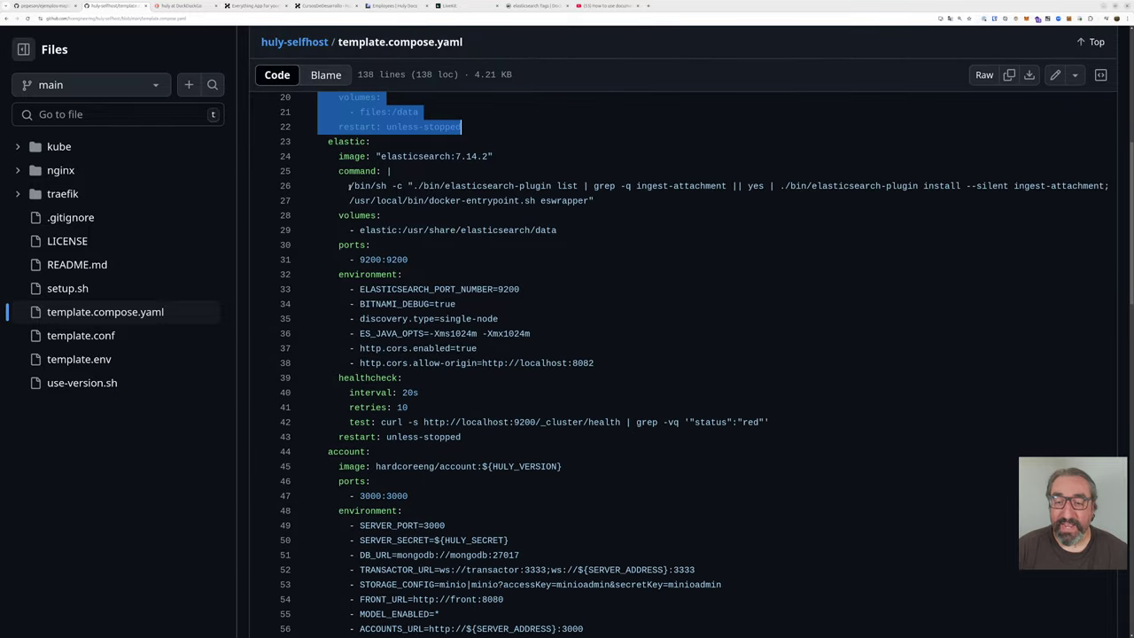
drag(326, 145, 418, 392)
scroll(492, 387, down, 3)
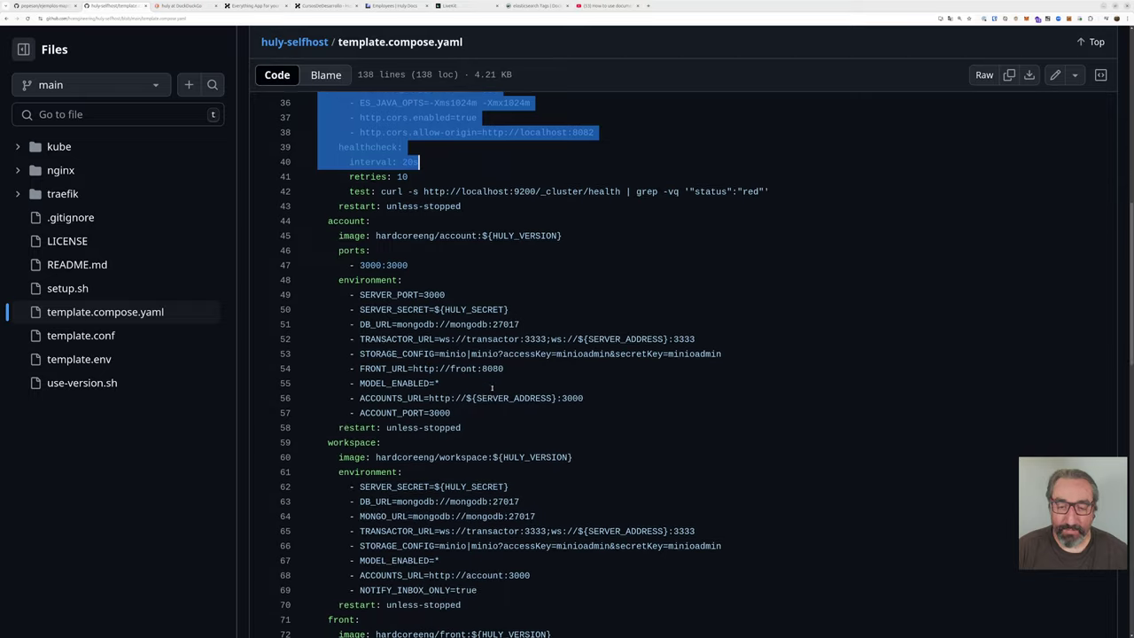
- Examine the account, workspace, front, collaborator, transactor and rekoni services and the volumes section in the compose file
drag(339, 203, 367, 203)
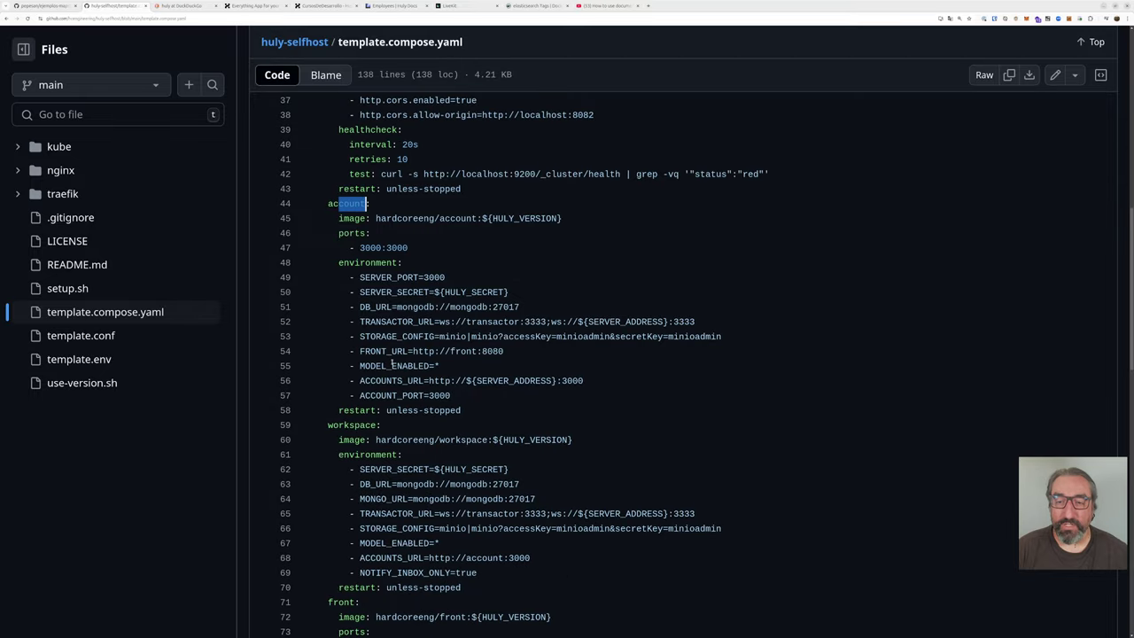
drag(337, 425, 377, 425)
scroll(339, 304, down, 4)
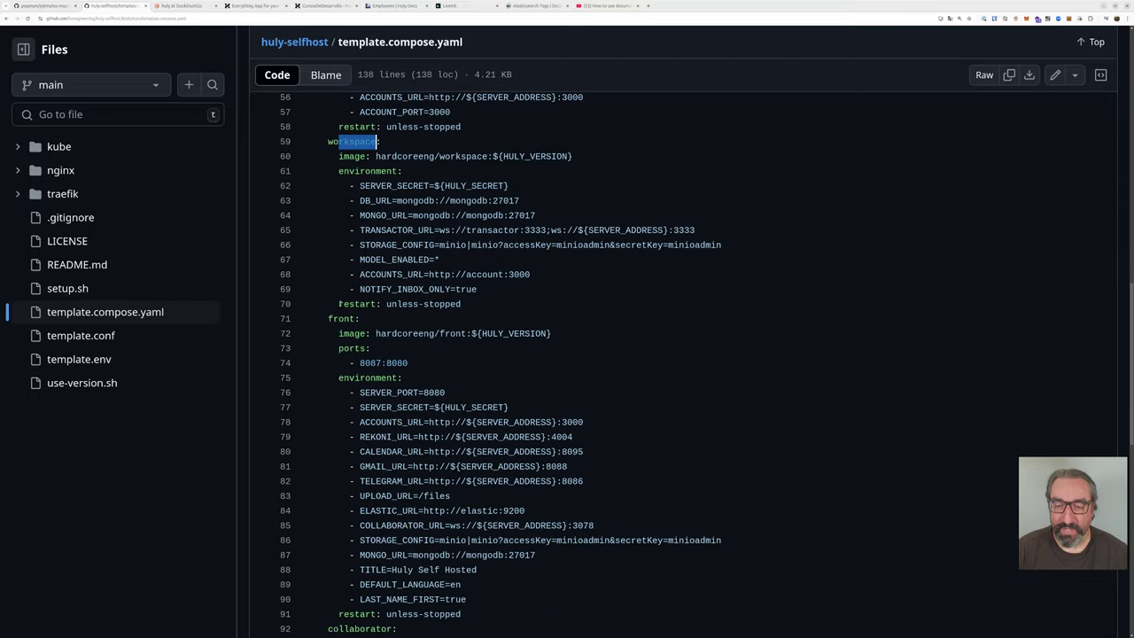
drag(328, 319, 401, 312)
scroll(355, 317, down, 5)
scroll(401, 312, down, 3)
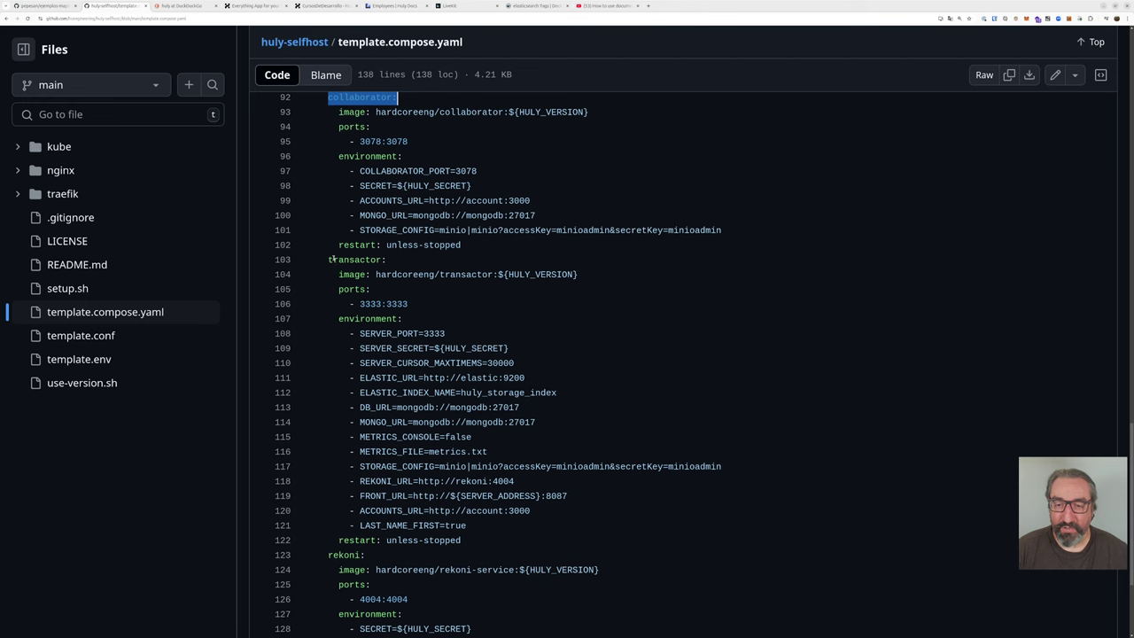
drag(330, 259, 381, 260)
scroll(434, 359, down, 3)
drag(333, 373, 361, 373)
drag(365, 603, 312, 535)
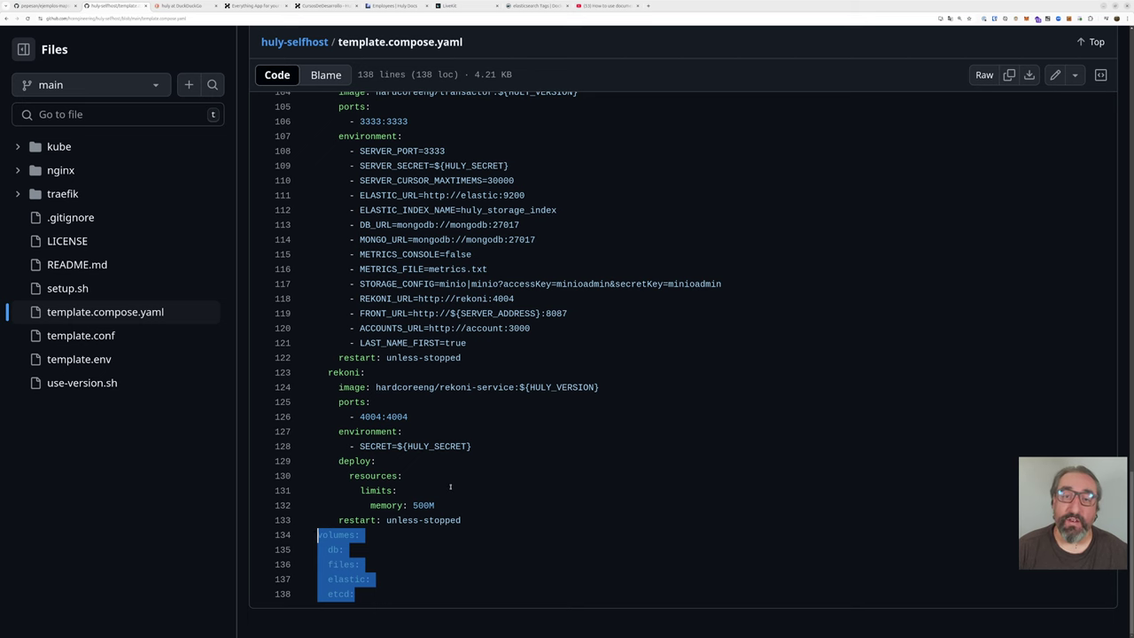
- Return to the start of the compose file and review the complete minio service block
scroll(450, 486, up, 15)
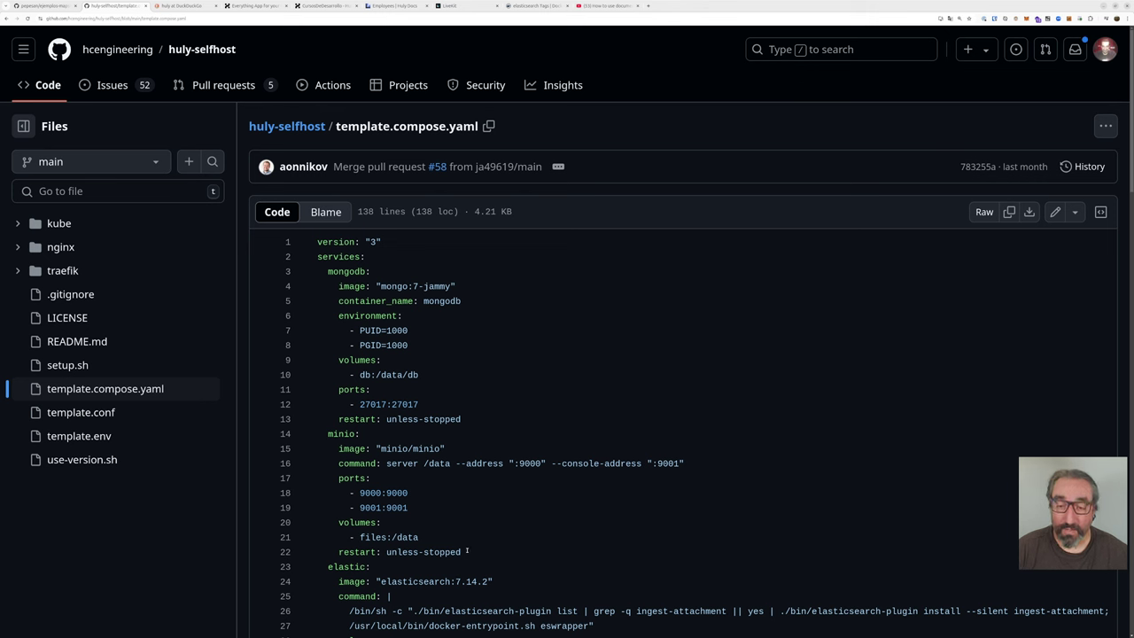
drag(462, 551, 325, 433)
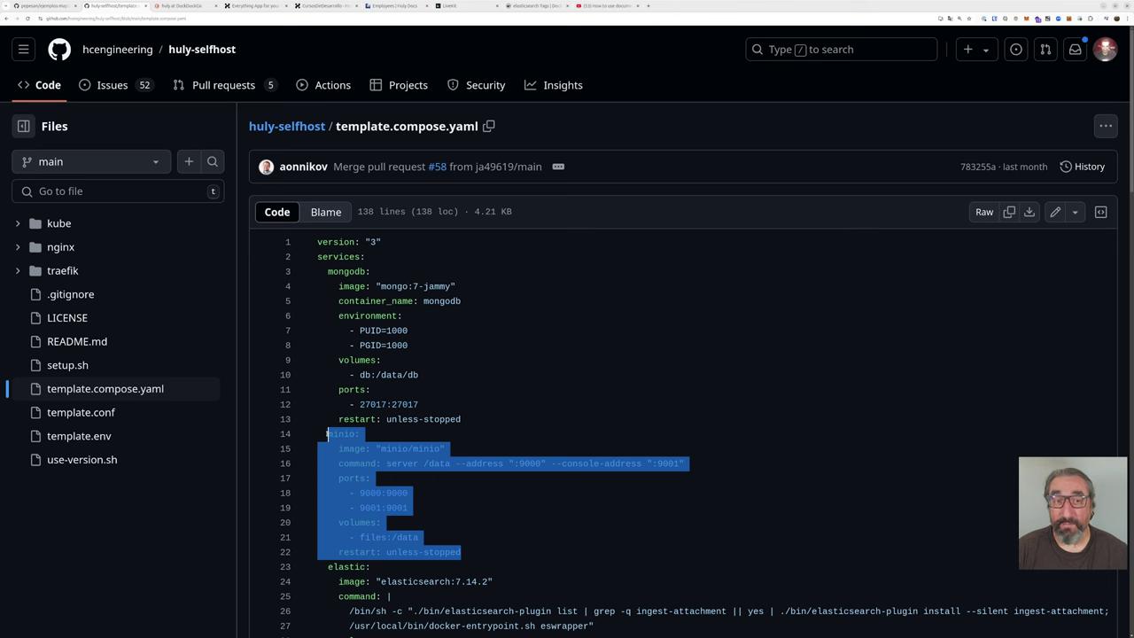
click(184, 505)
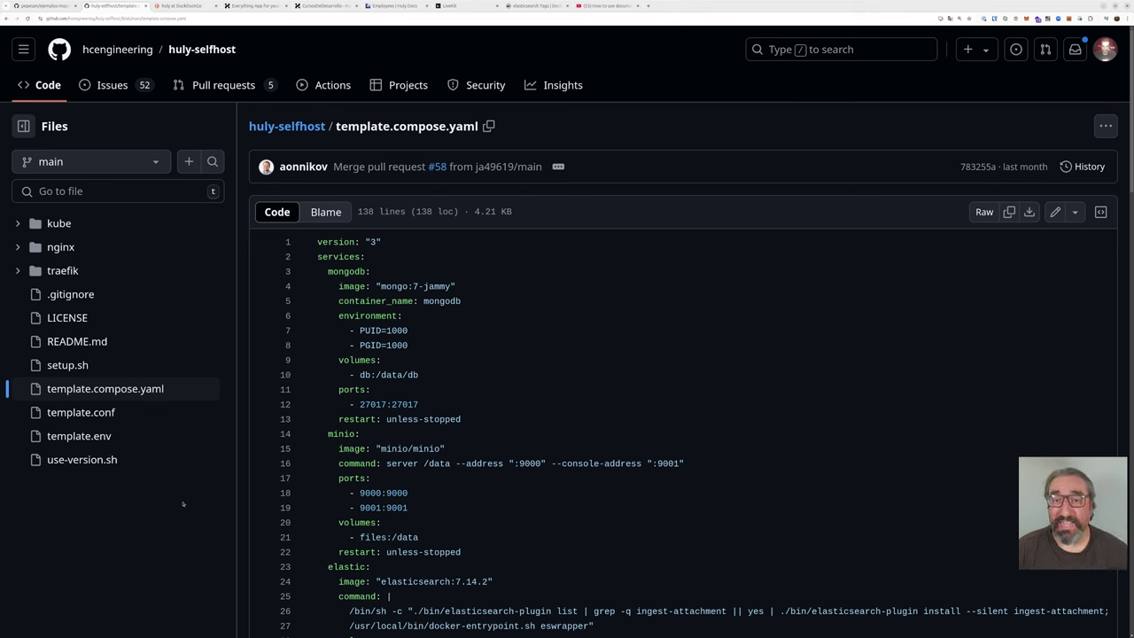
- Switch to the Huly workspace and view the Welcome to Huly! project's components, milestones and templates, ending at its issues
click(323, 6)
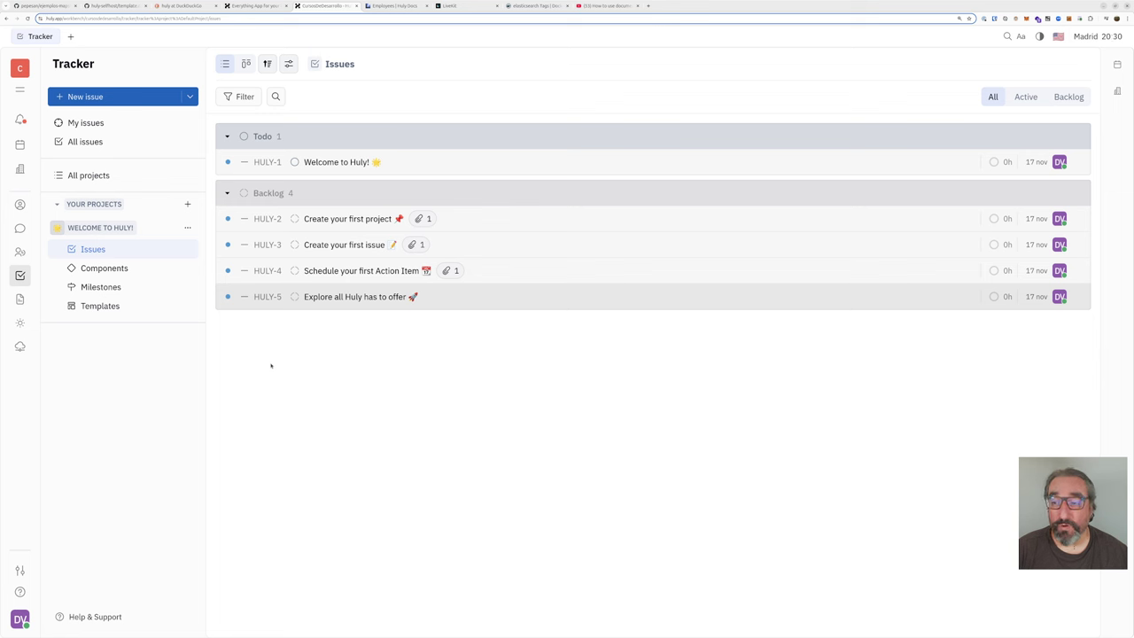
click(104, 270)
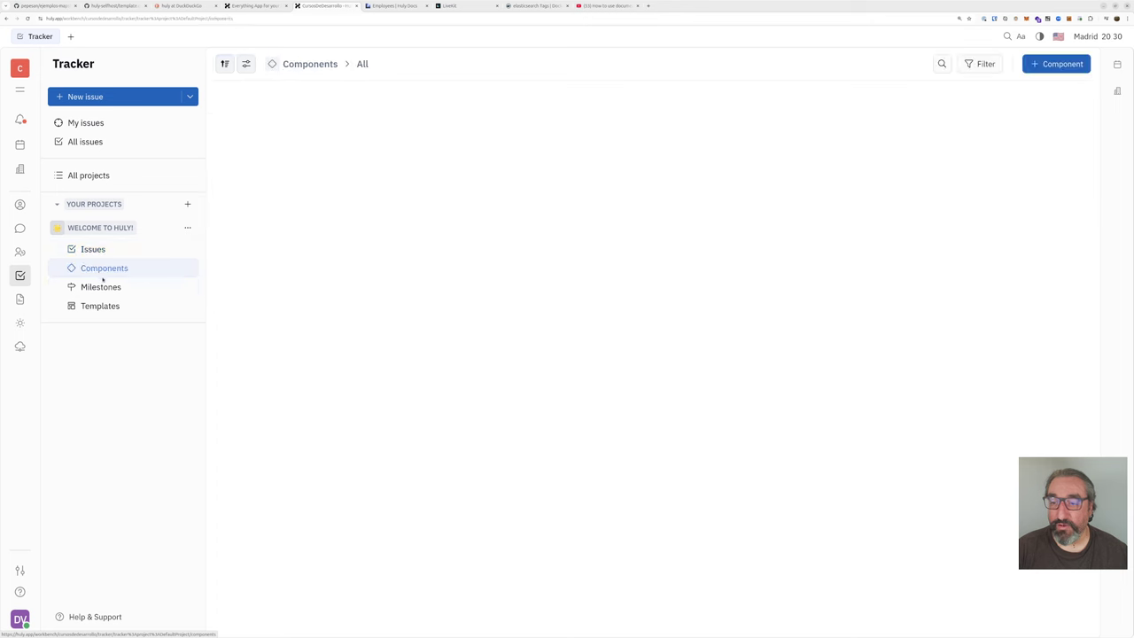
click(101, 288)
click(100, 310)
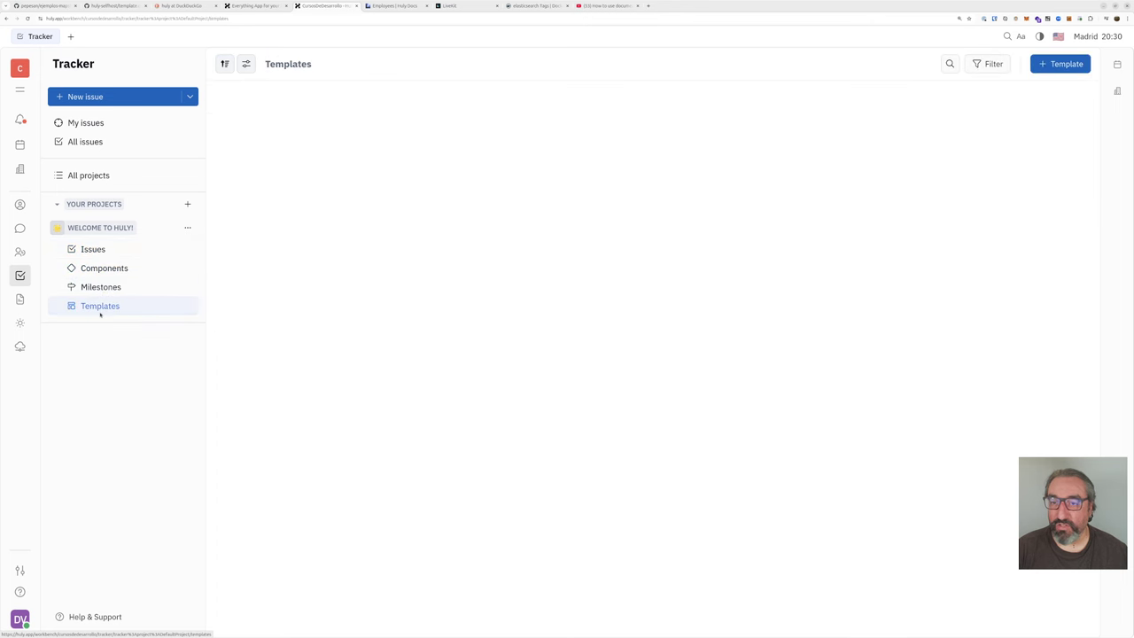
click(89, 251)
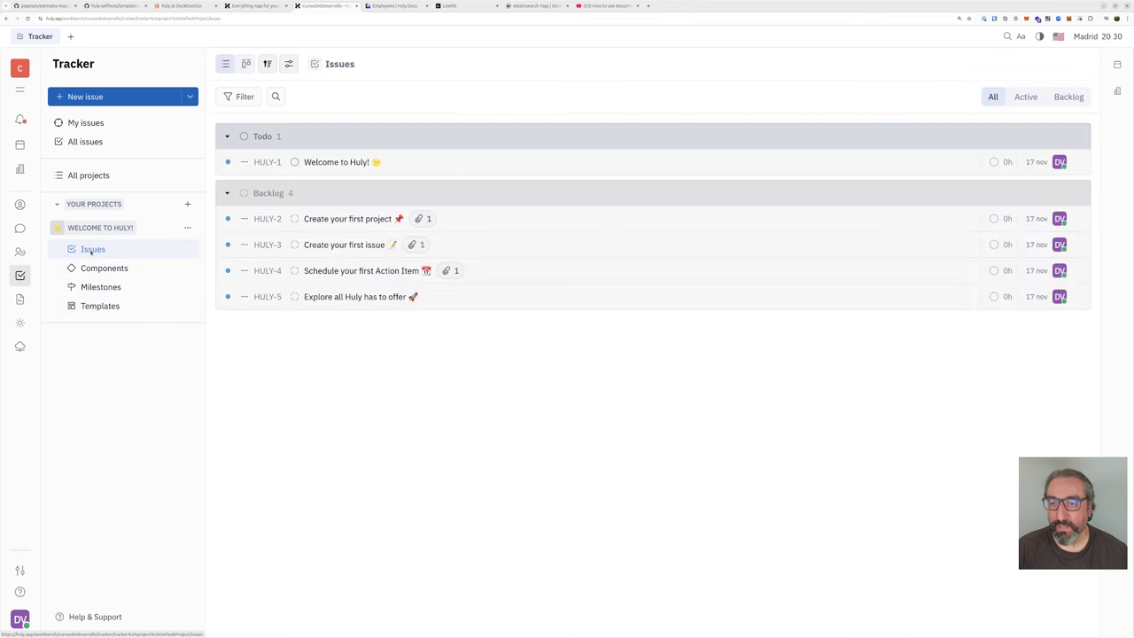
- Open the issue "Welcome to Huly!", read its description and return to the project's issue list
click(323, 163)
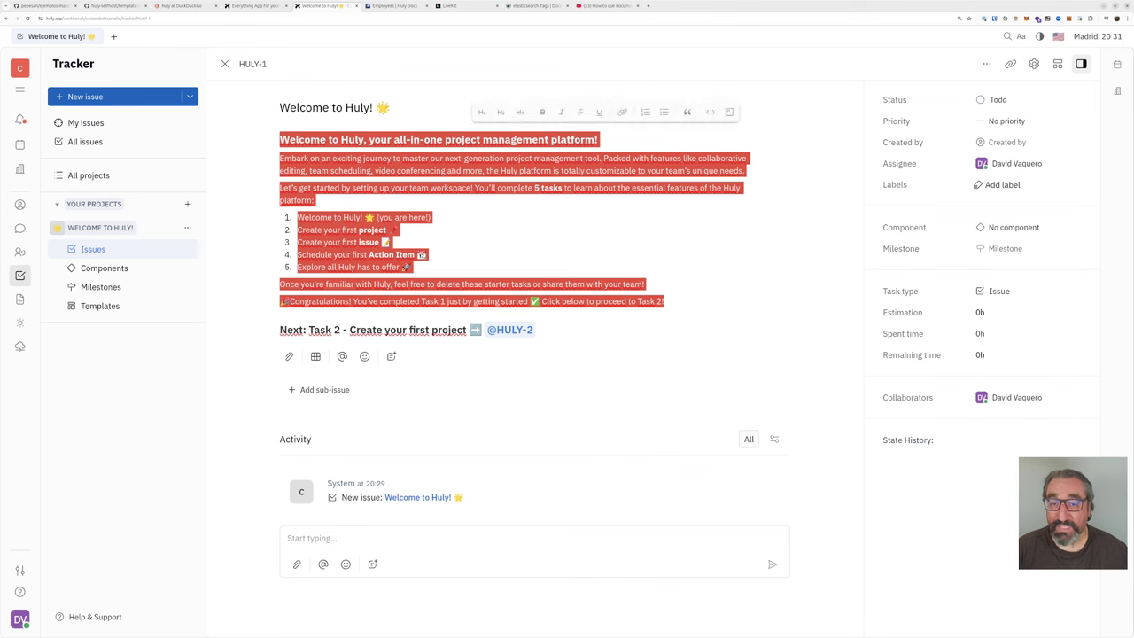
click(496, 188)
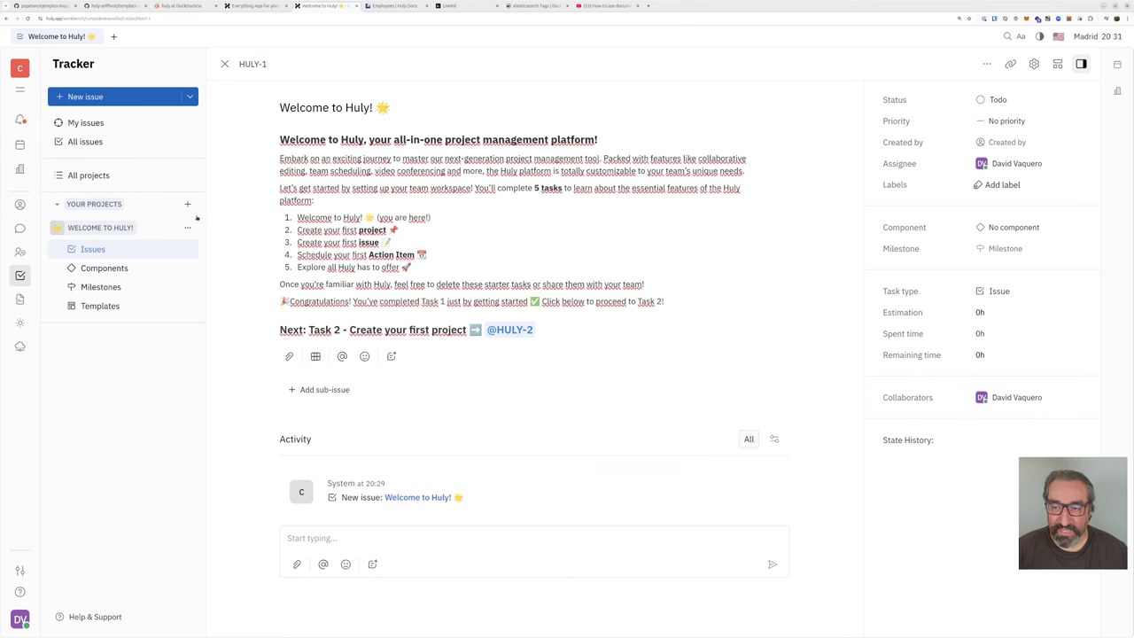
click(90, 251)
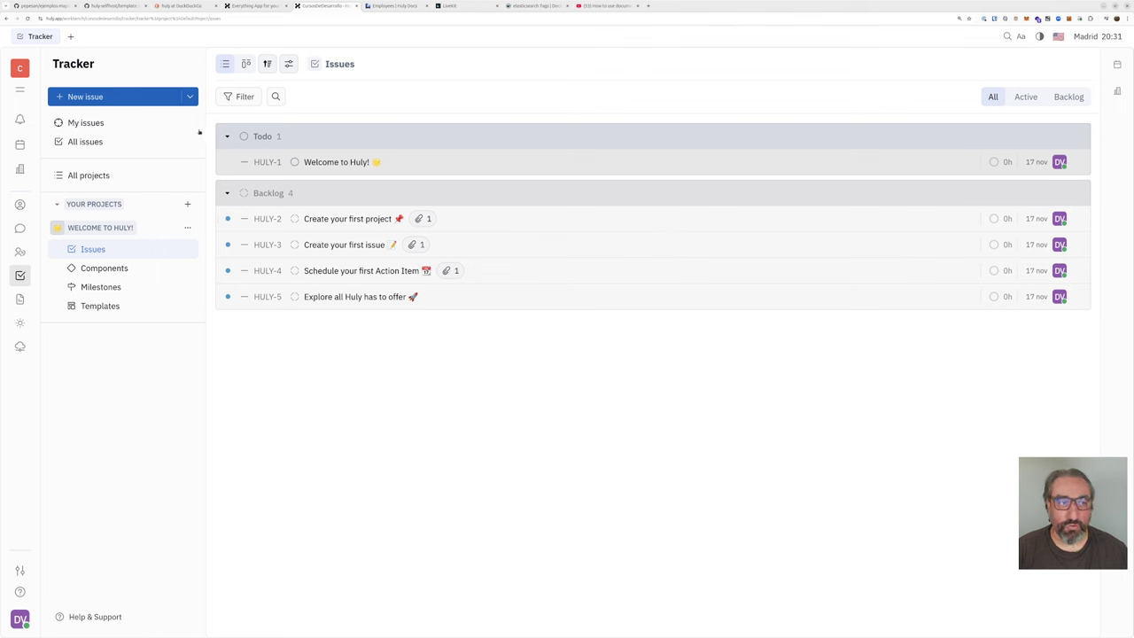
- Open the "Creating Documents in Huly" document from the Quick-Start Docs teamspace and read through its sections
click(19, 298)
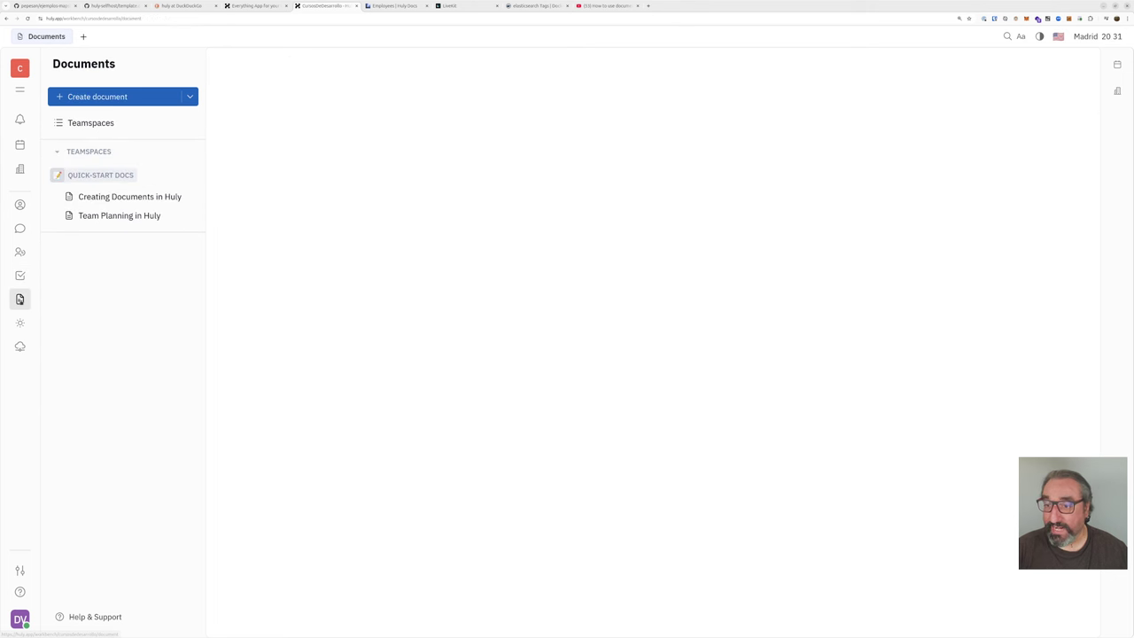
click(125, 199)
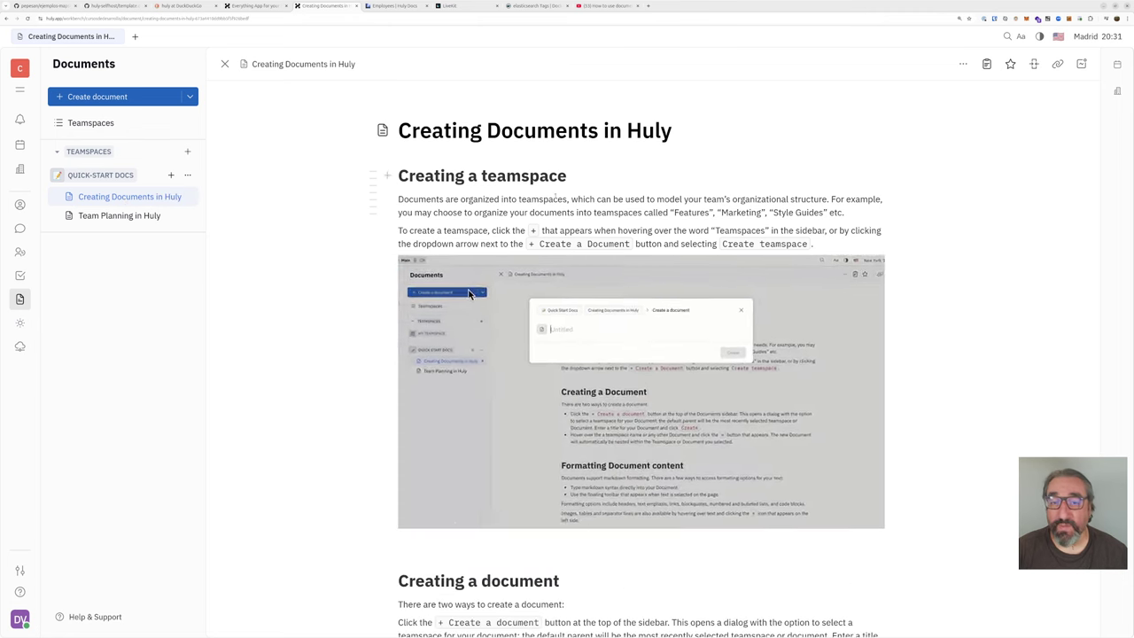
scroll(641, 354, down, 6)
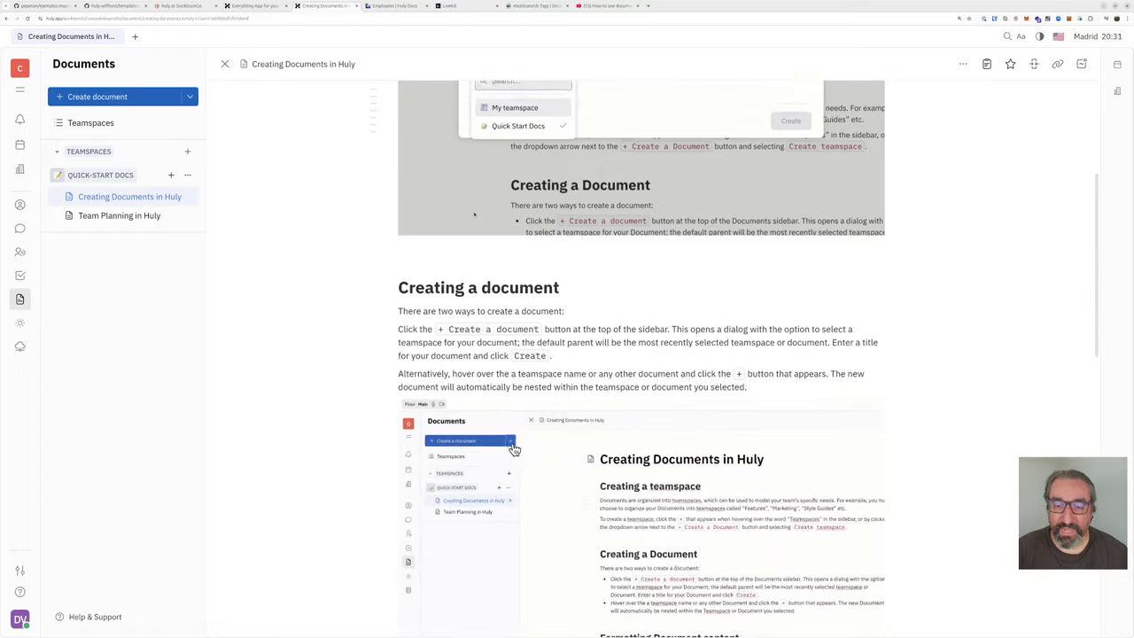
scroll(563, 268, down, 3)
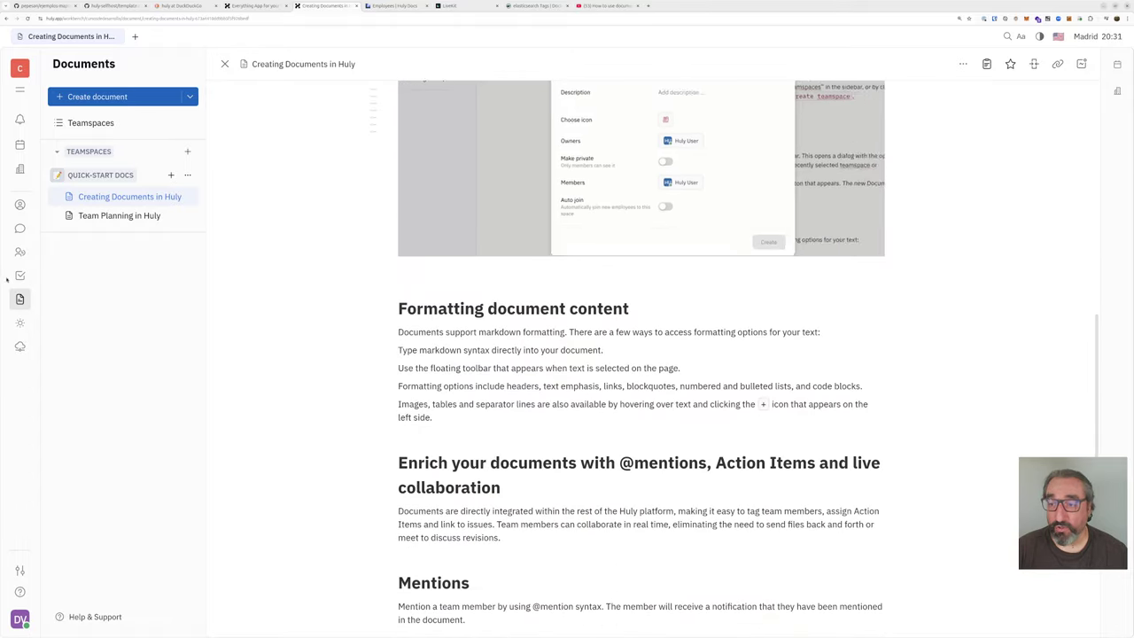
- View the Human resources schedule, and open the chat conversation of the issue "Create your first project"
click(19, 254)
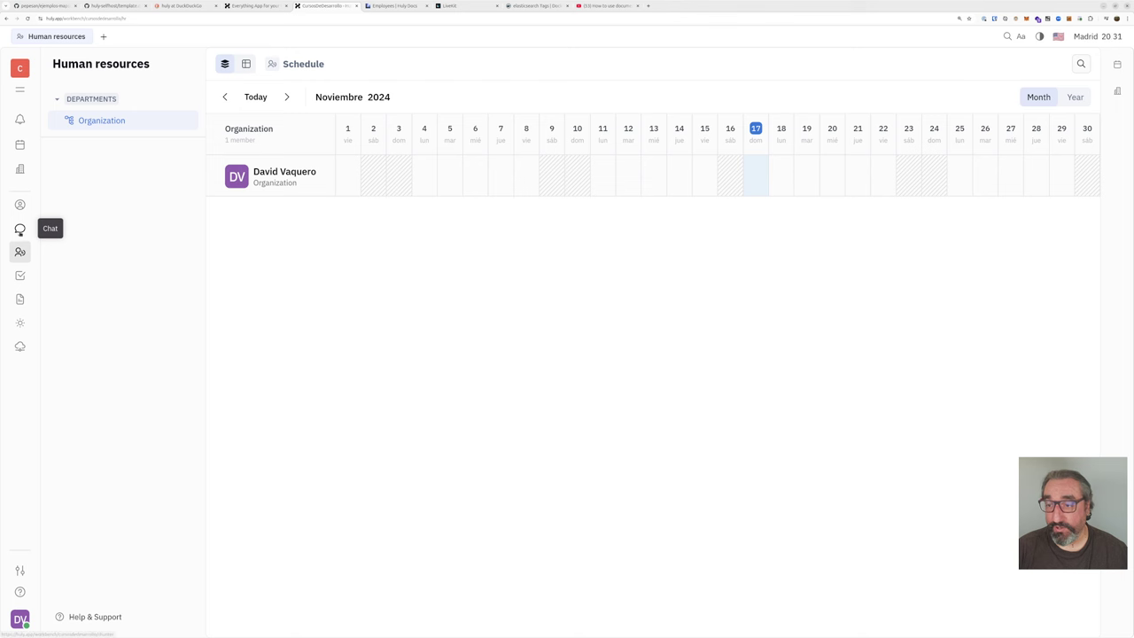
click(20, 228)
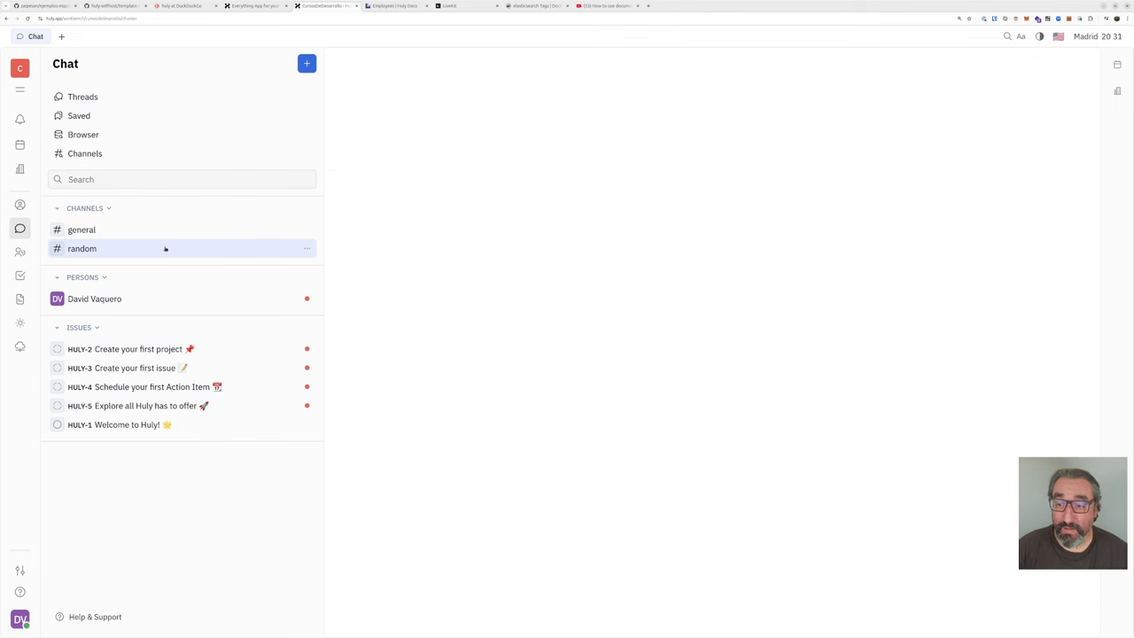
click(151, 351)
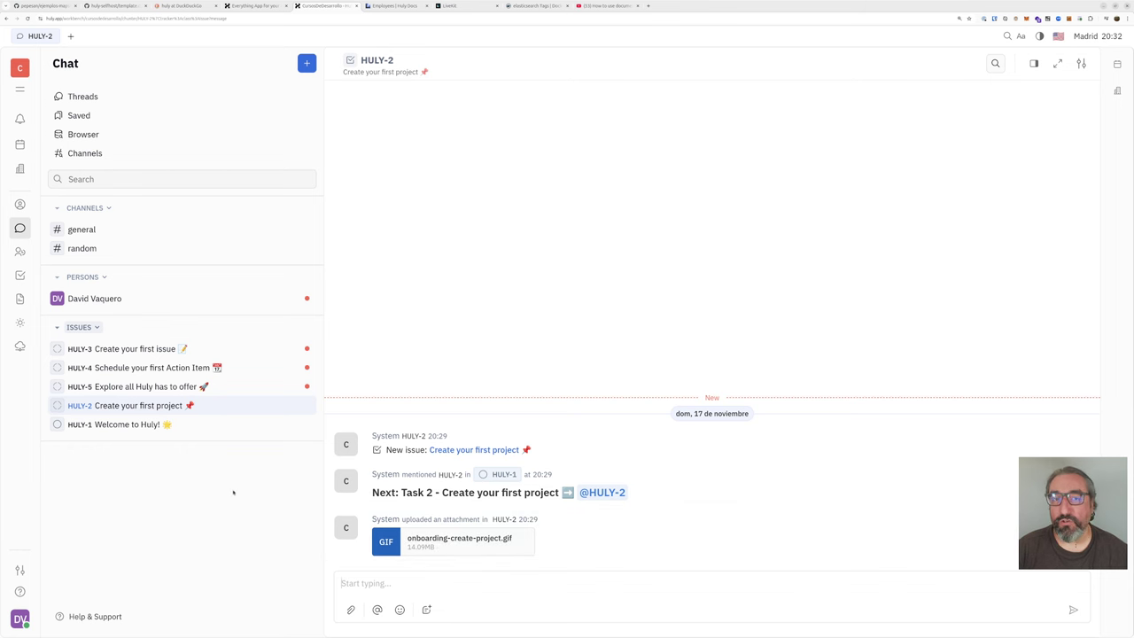
- View the Contacts module's employee list and company list
click(19, 204)
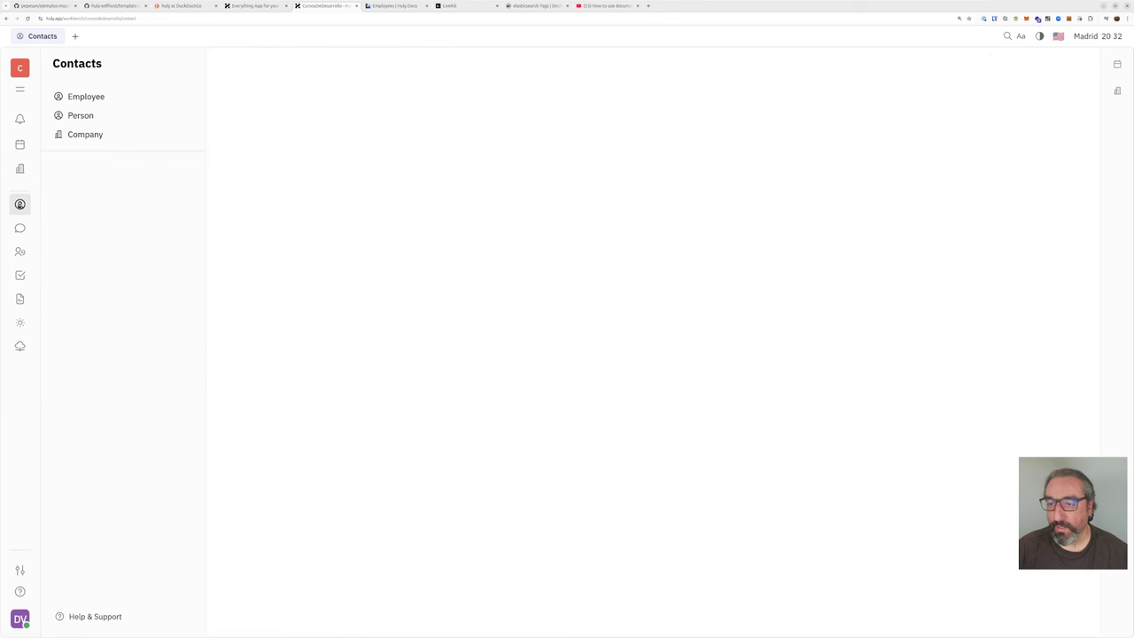
click(88, 97)
click(85, 135)
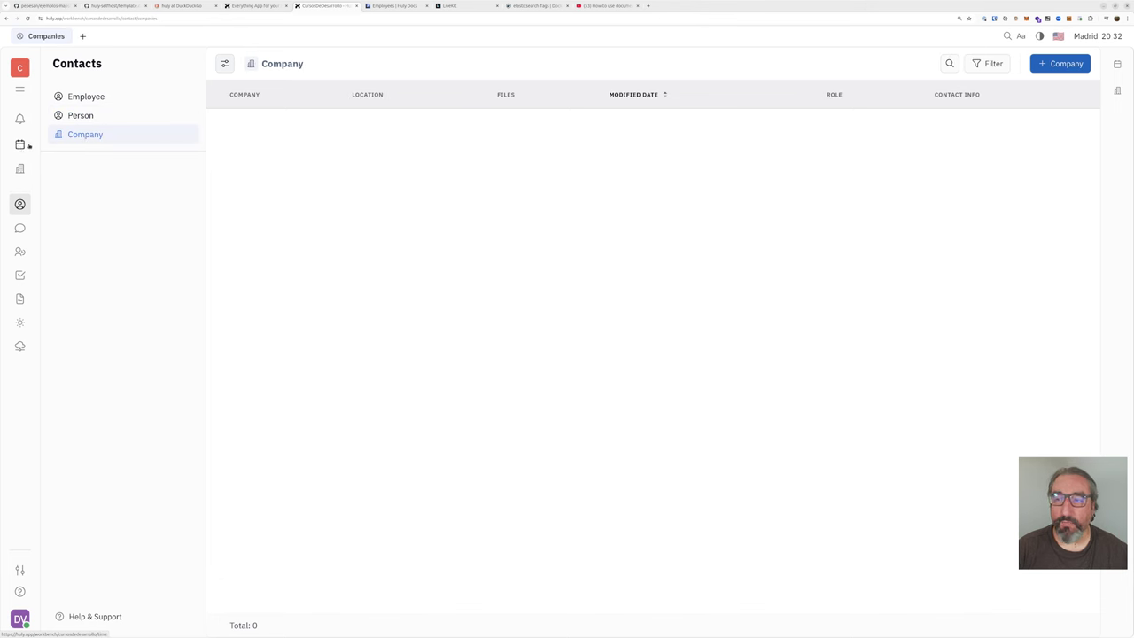
- View the virtual office's room layout, the Planner, the Team Planner and the Drive module
click(20, 169)
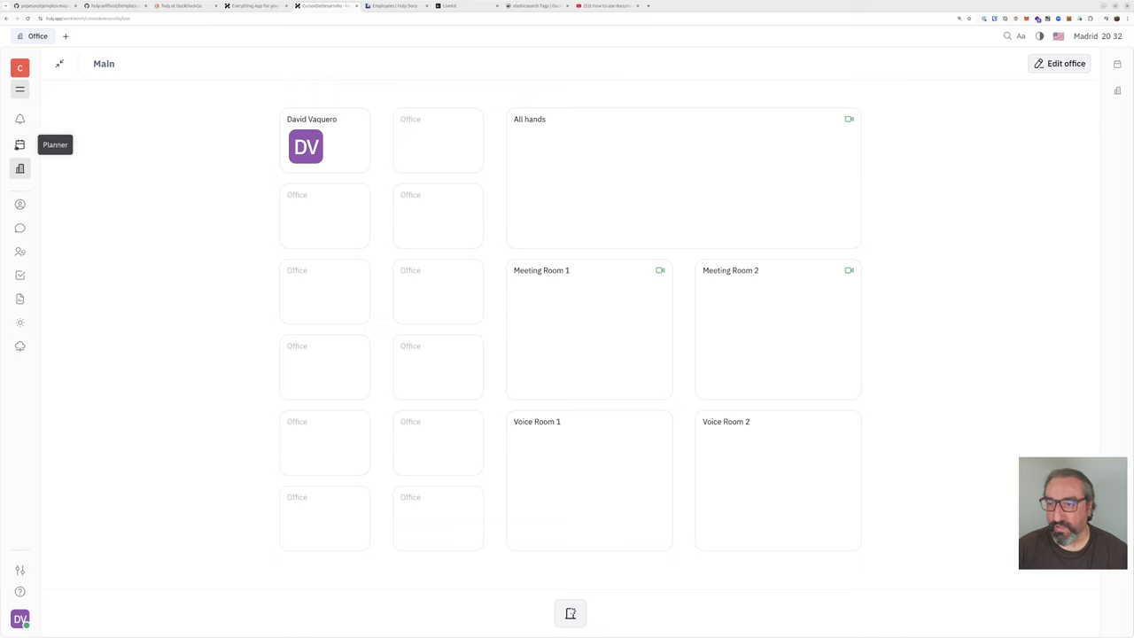
click(19, 145)
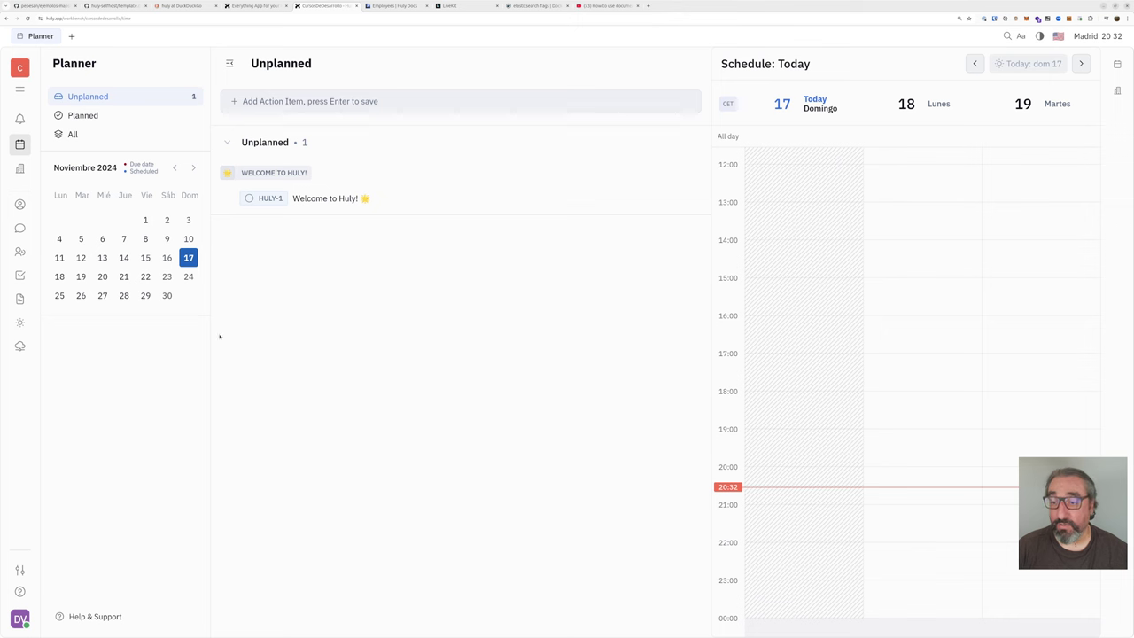
click(20, 322)
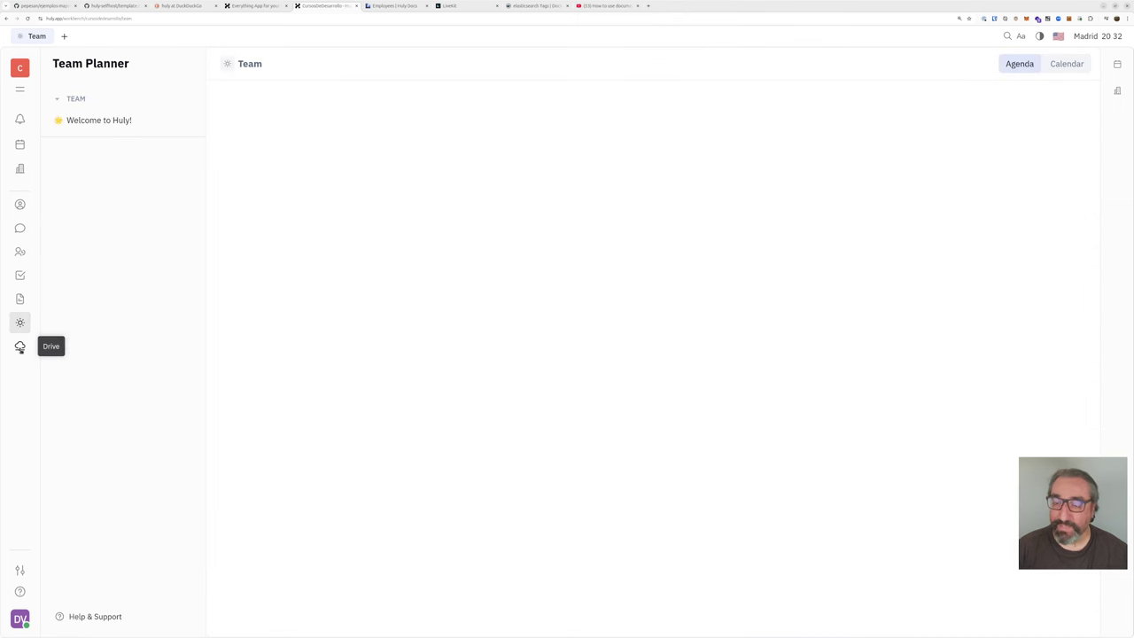
click(19, 347)
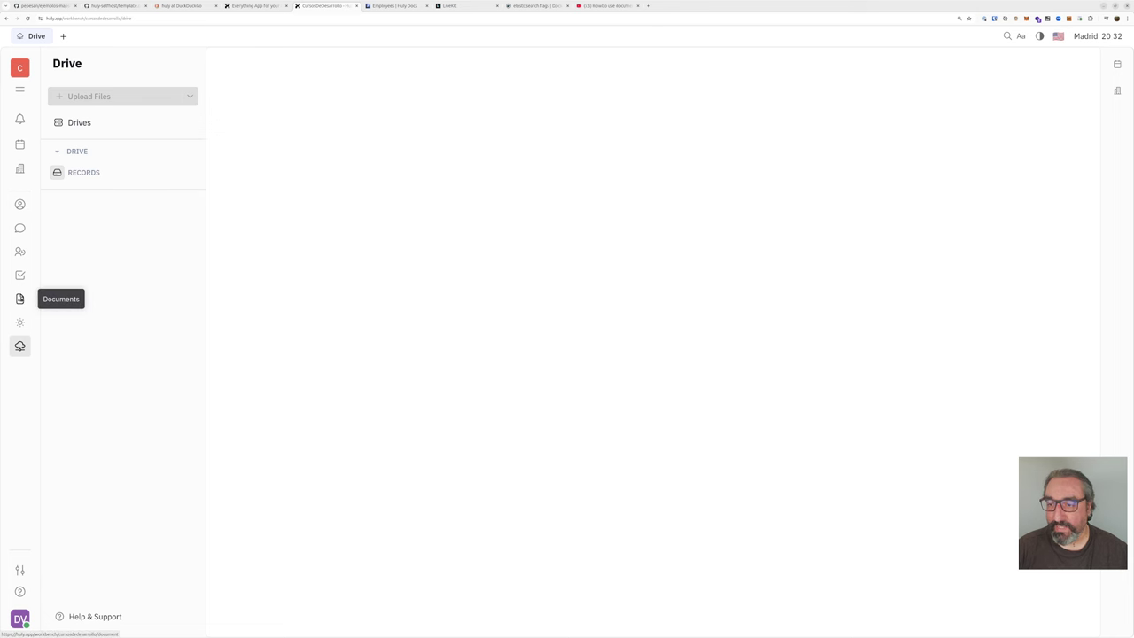
- Start a new issue in the tracker's Welcome to Huly! project, without a template, titled "Comprobar que todo va bien"
click(20, 276)
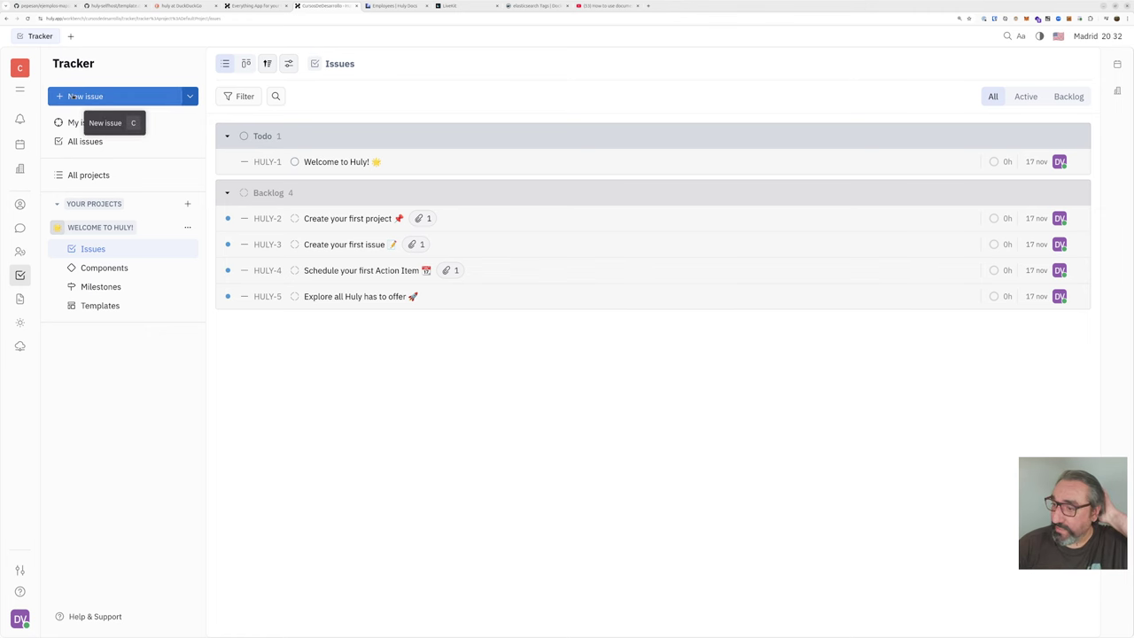
click(71, 96)
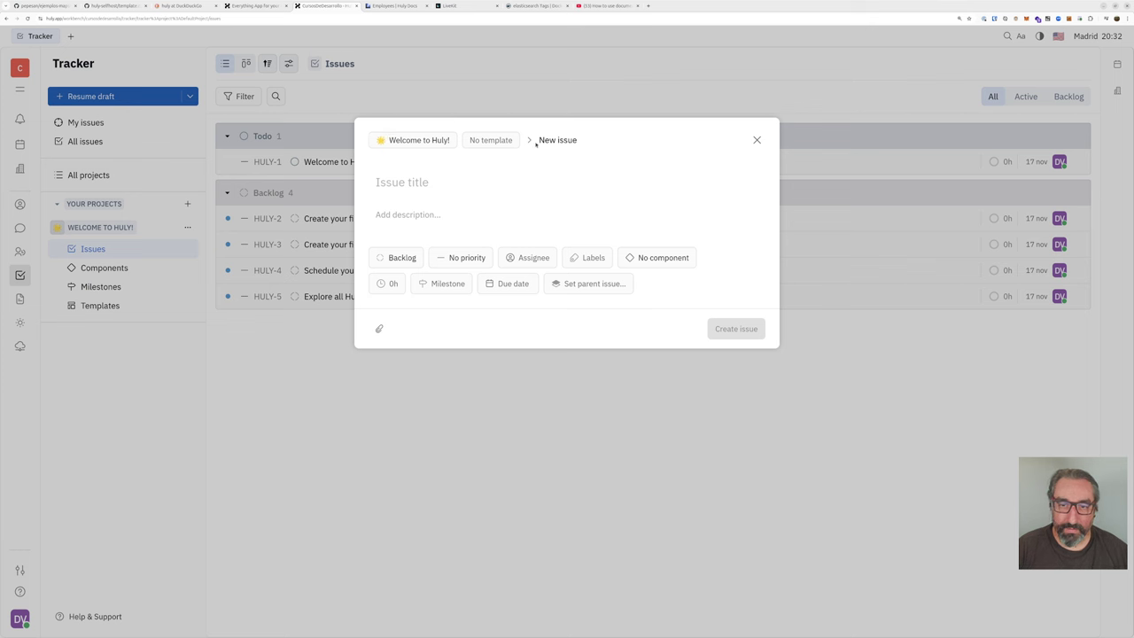
click(495, 141)
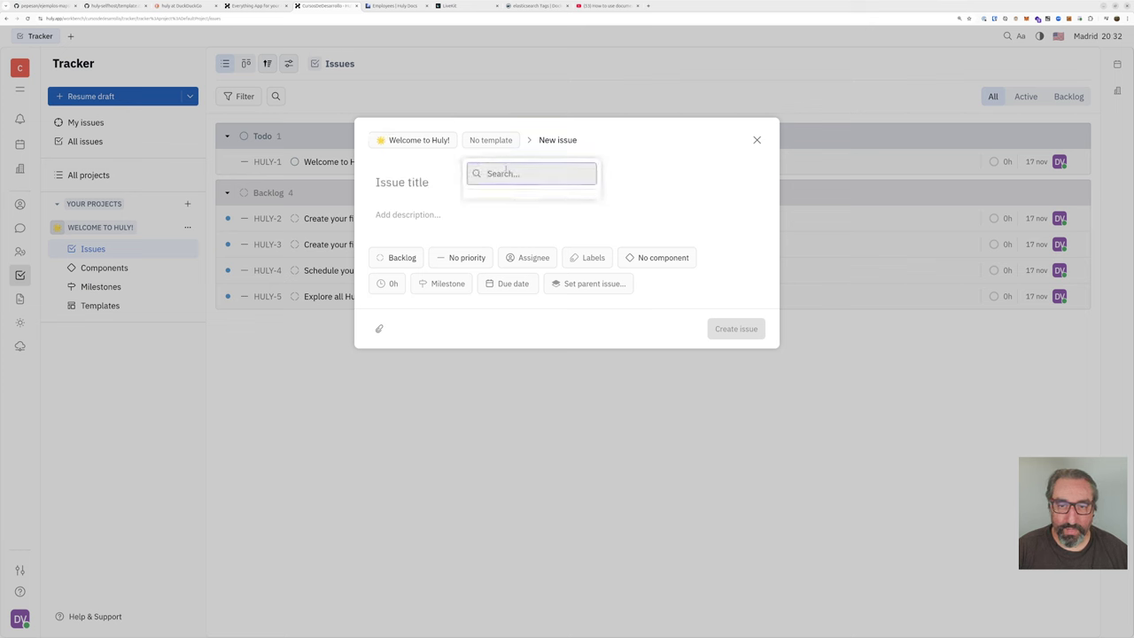
click(415, 181)
click(403, 181)
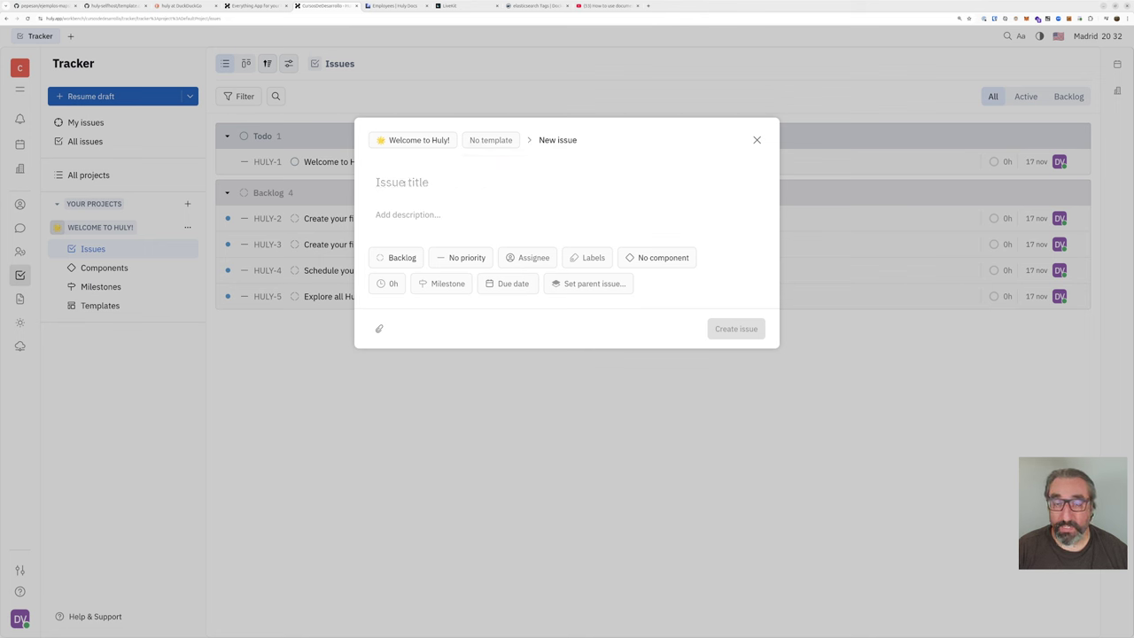
text(Compros)
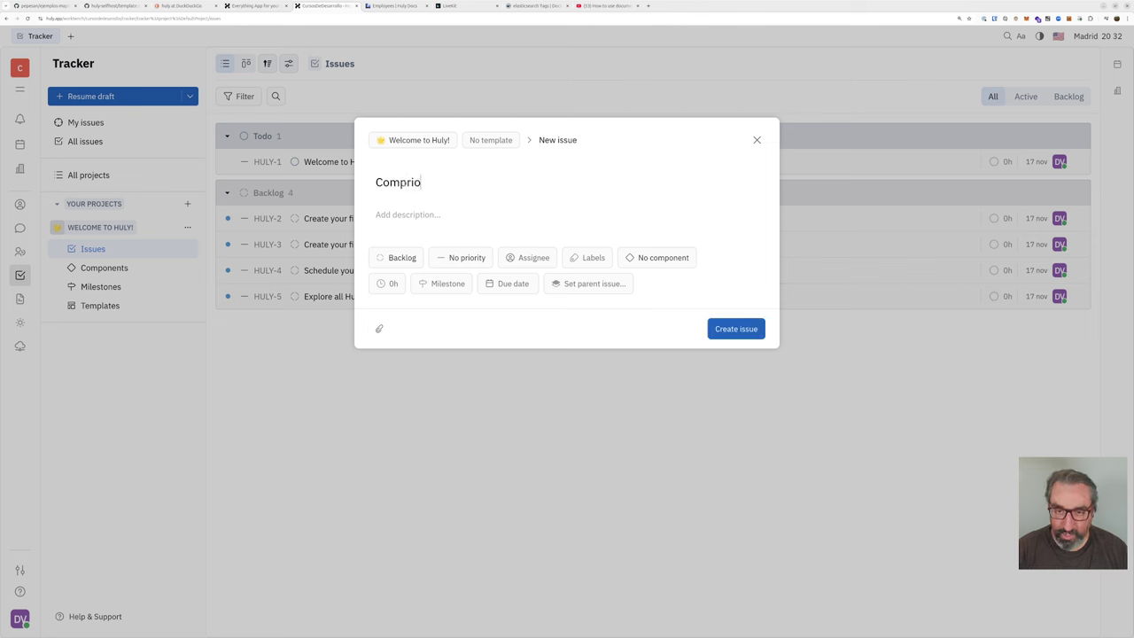
key(BackSpace)
text(bar que)
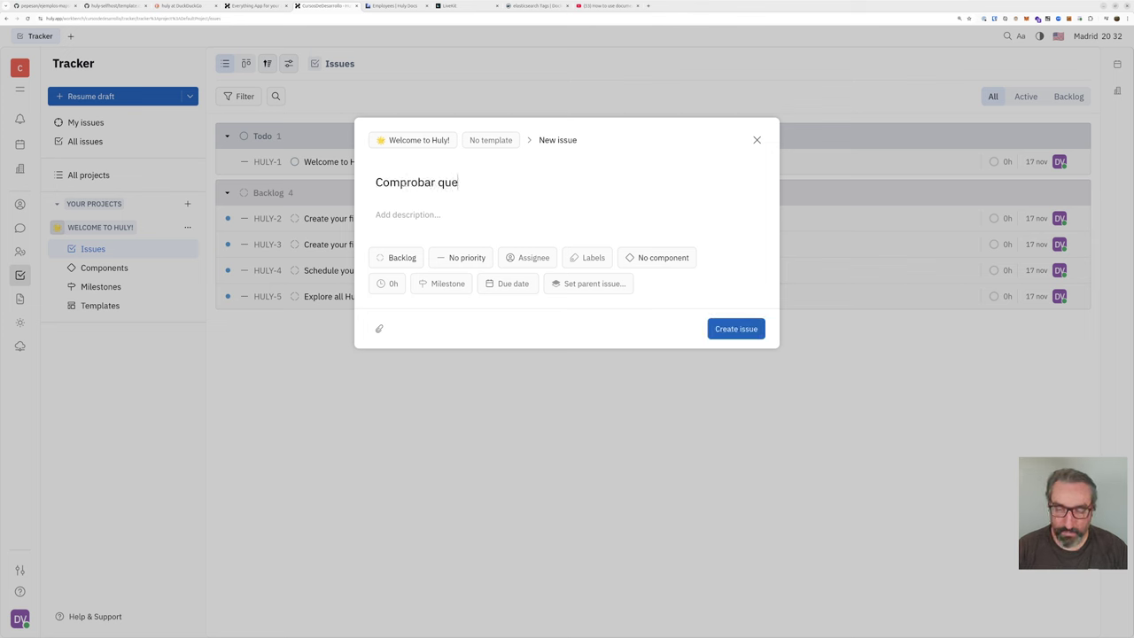
text( todo va bien)
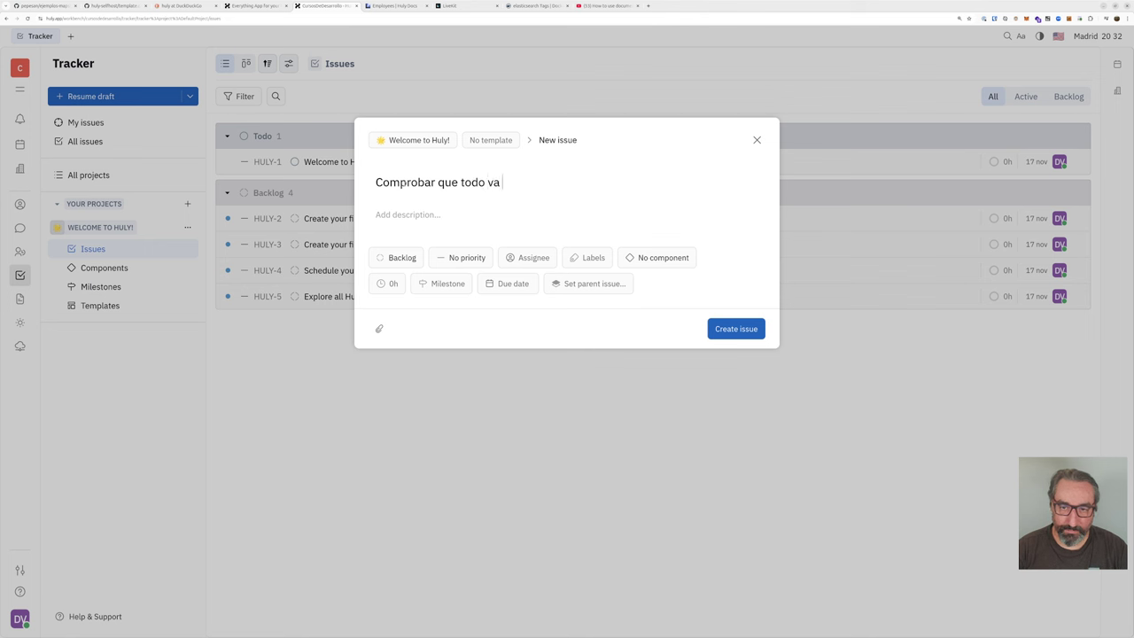
key(Tab)
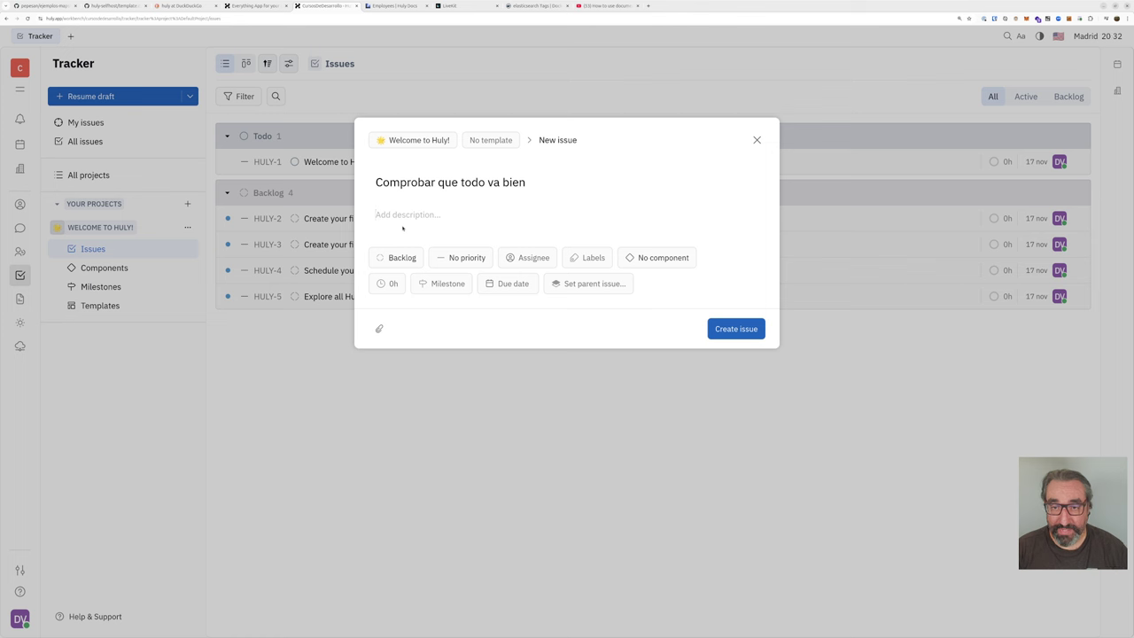
- Enter "Comprobar cositas" as the new issue's description
text(Comproi)
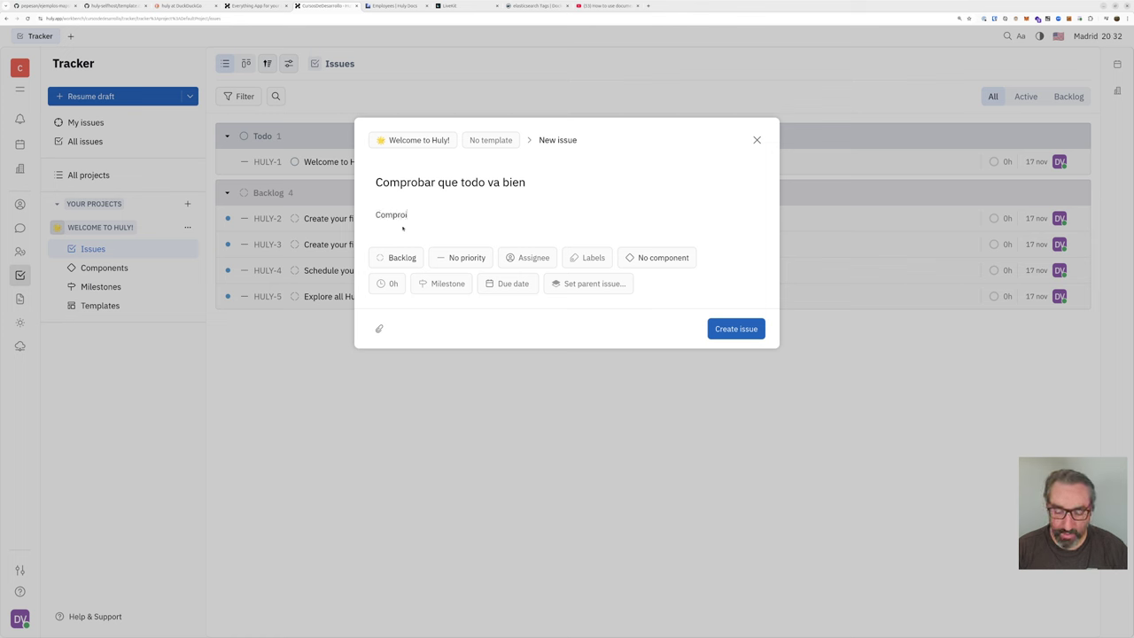
text(bo)
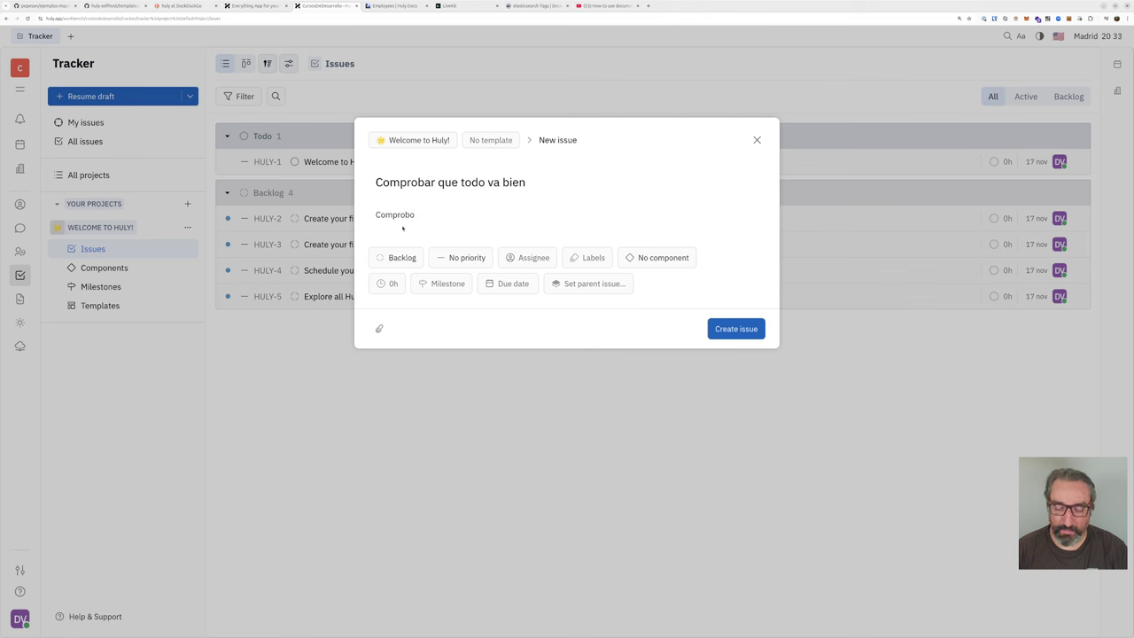
text(bar cosi)
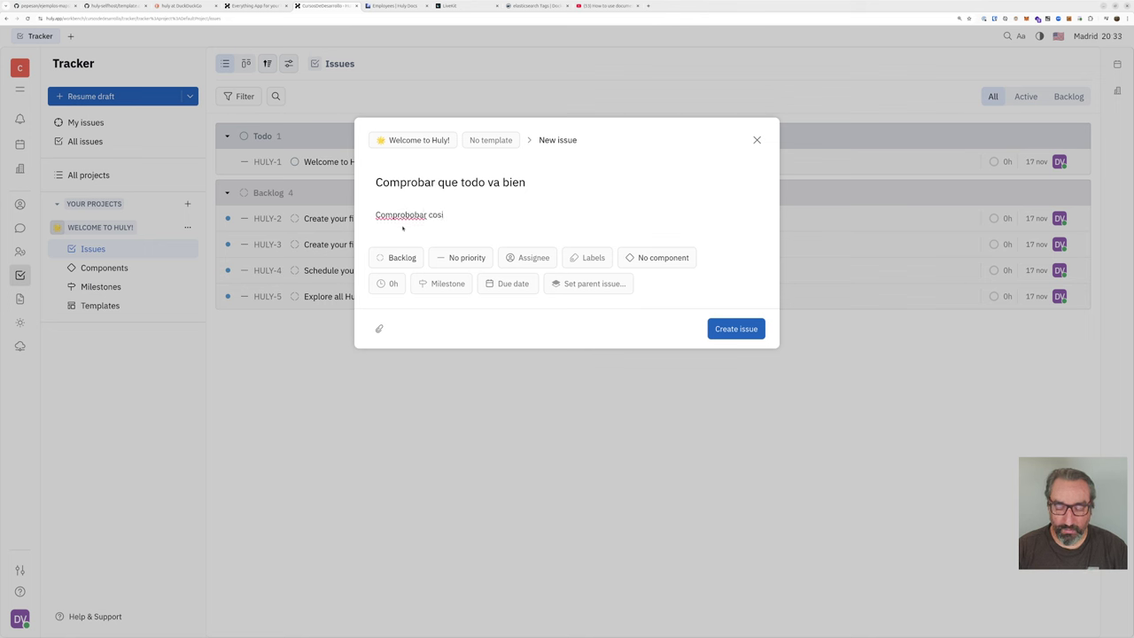
text(tas)
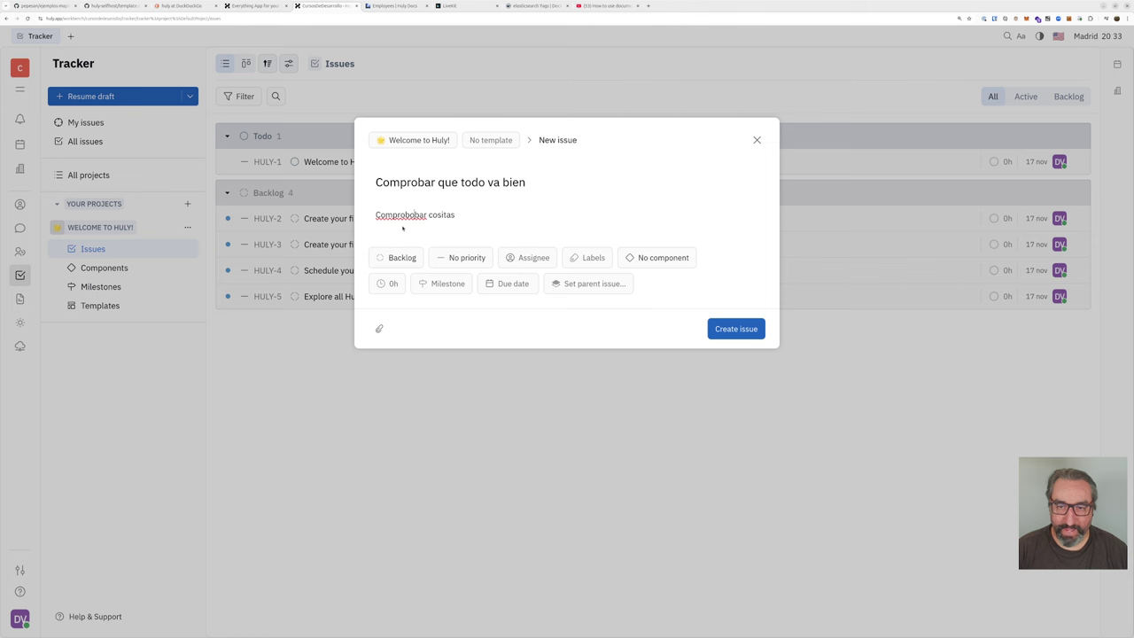
key(BackSpace)
key(BackSpace)
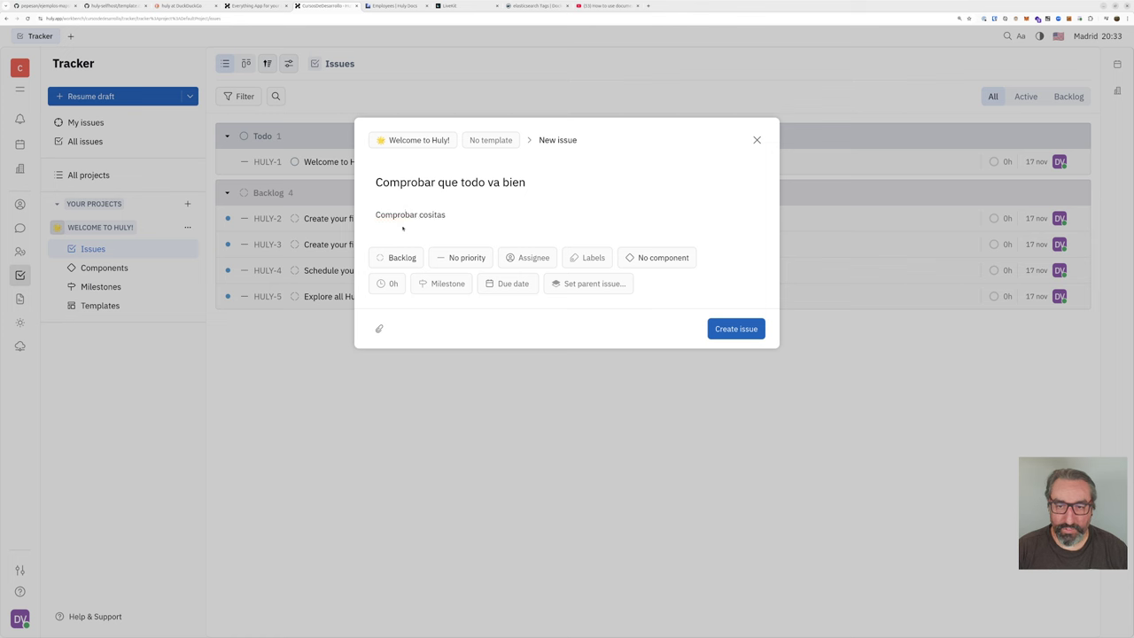
- Assign the new issue to the current user and give it a newly created label named "test"
click(530, 258)
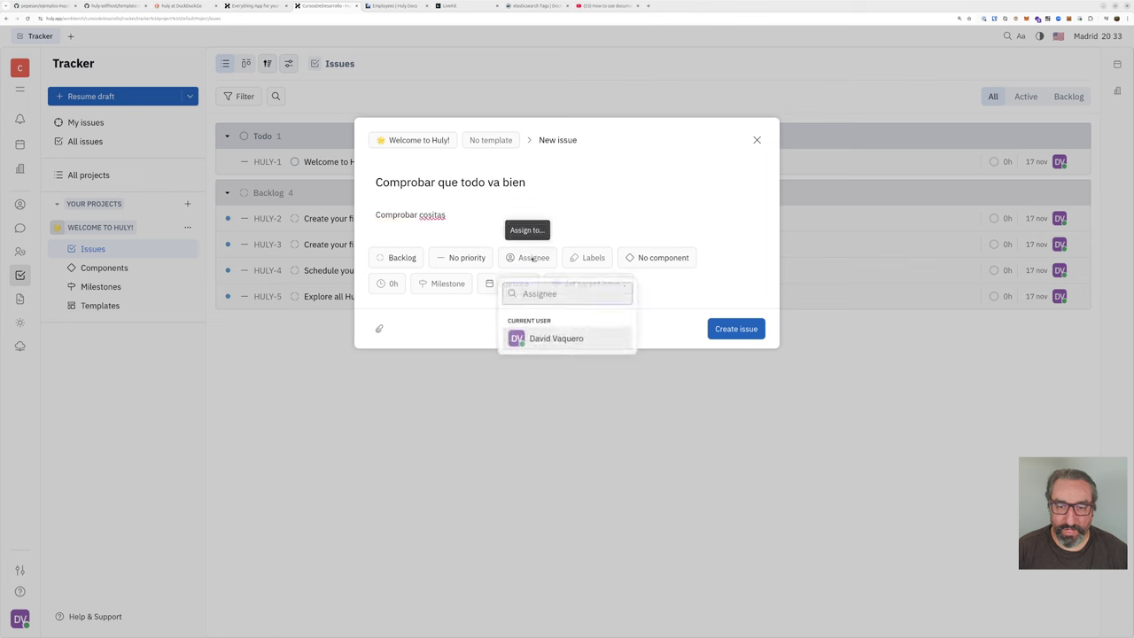
click(557, 338)
click(607, 259)
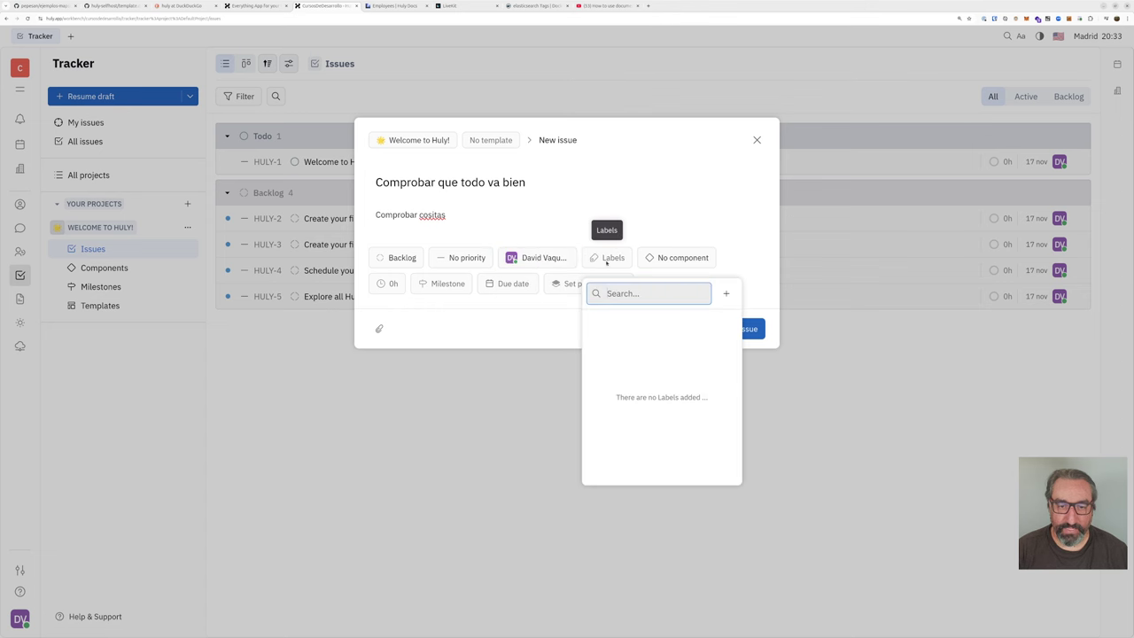
click(727, 293)
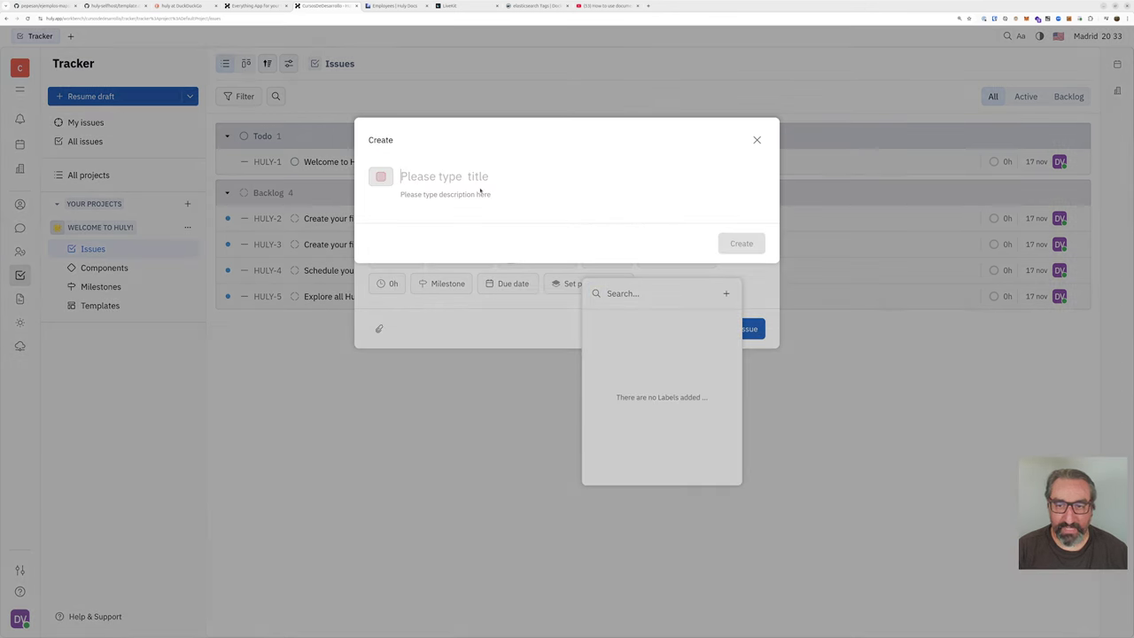
text(test)
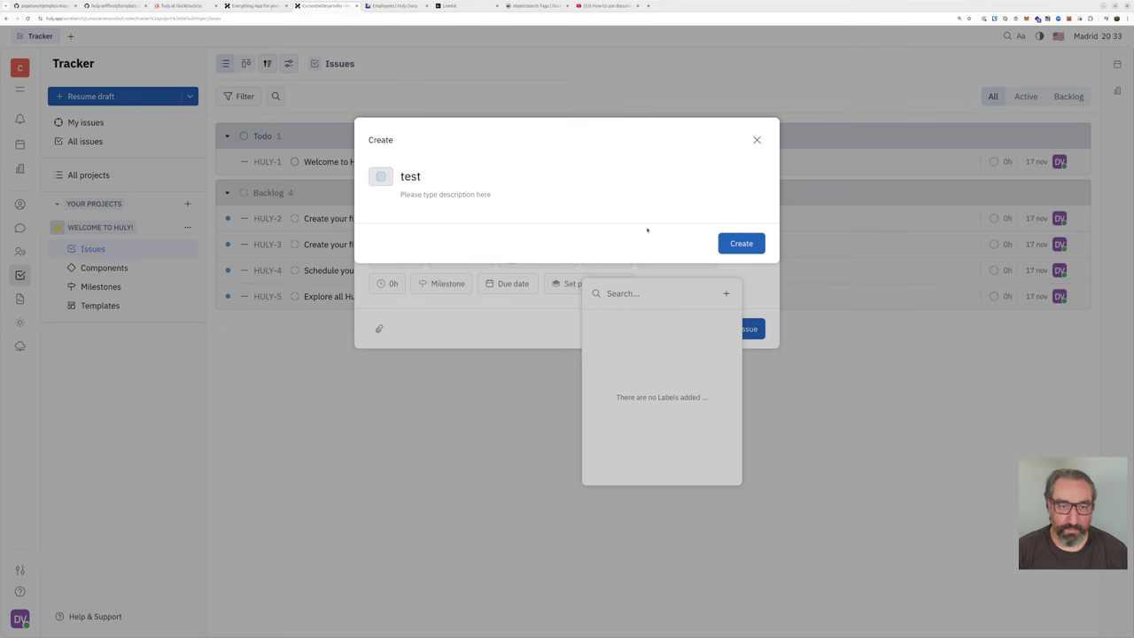
click(741, 243)
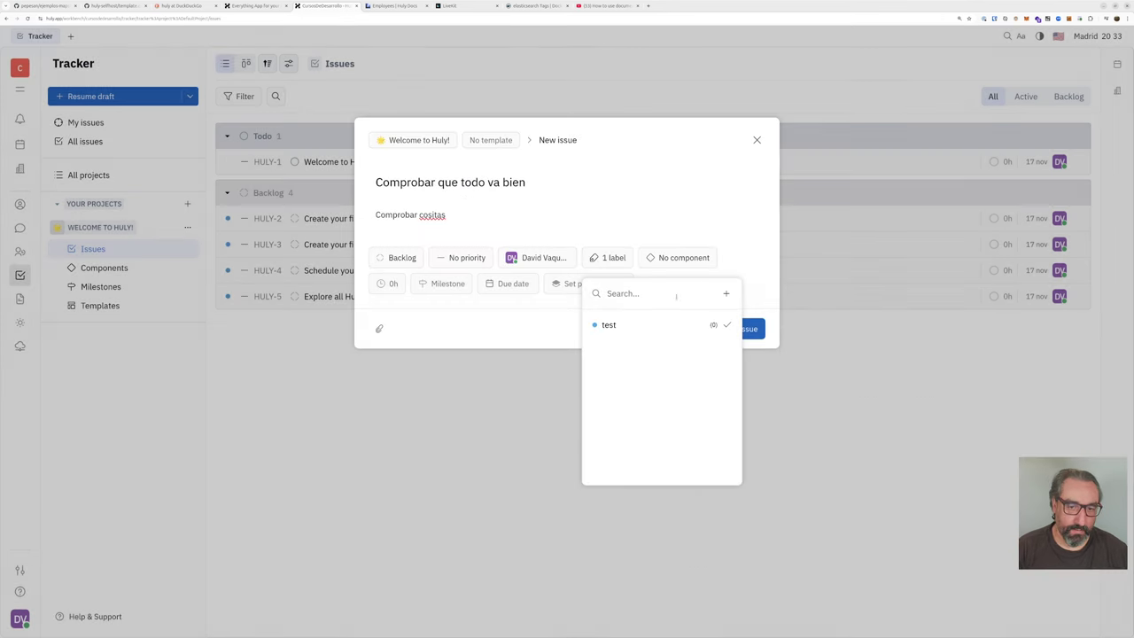
click(628, 328)
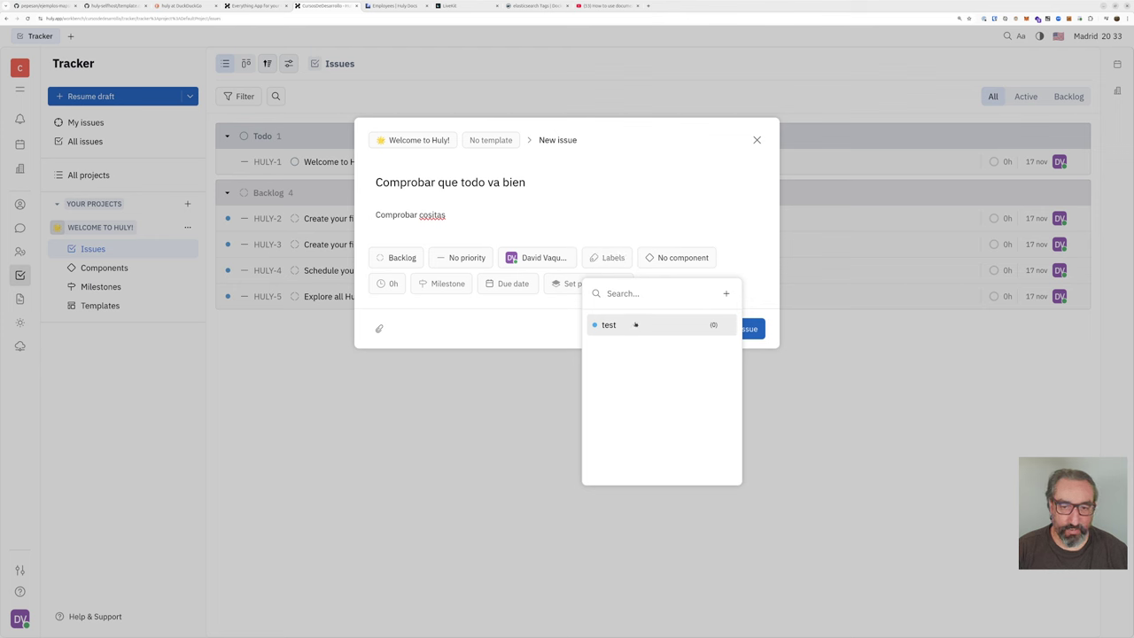
click(539, 328)
- Check the available components, leaving the issue without one, and set its priority to High
click(680, 257)
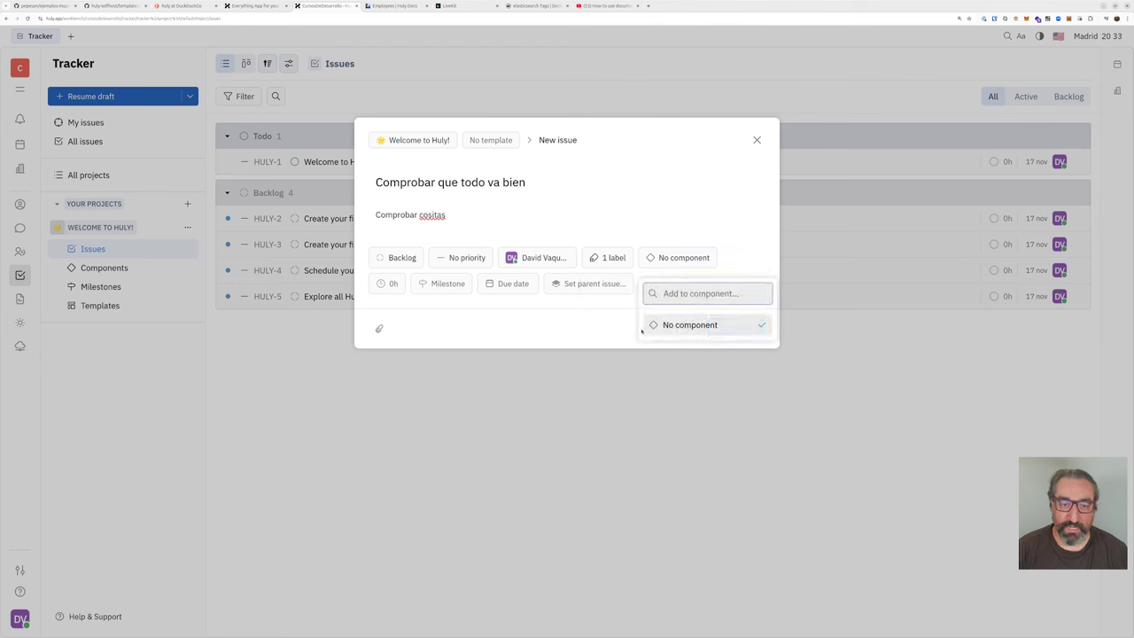
click(528, 322)
click(457, 257)
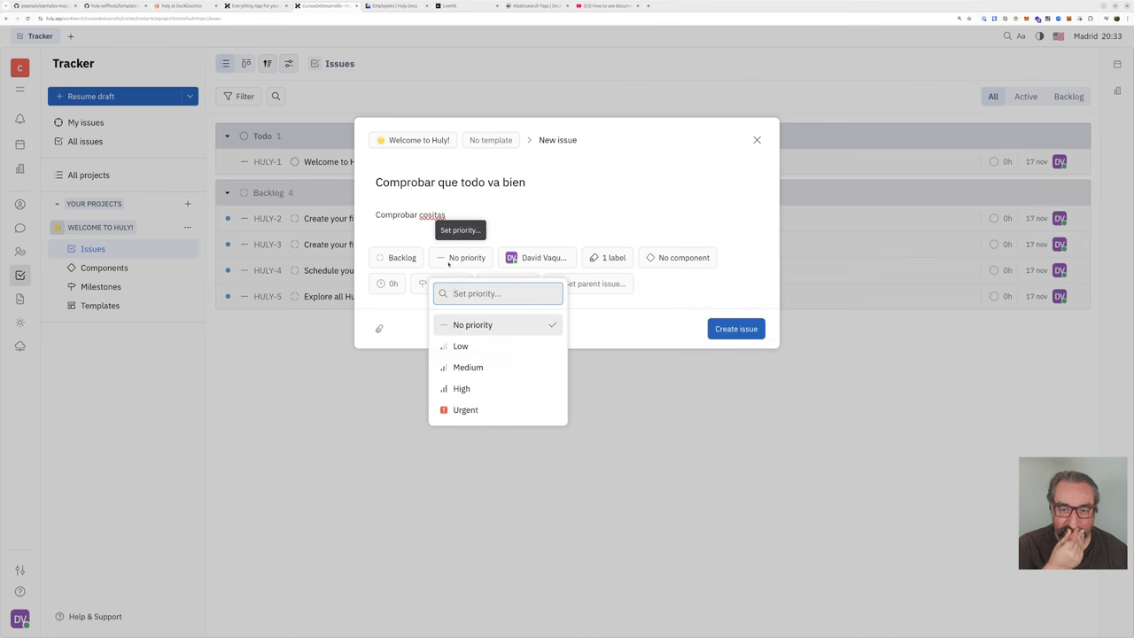
click(462, 388)
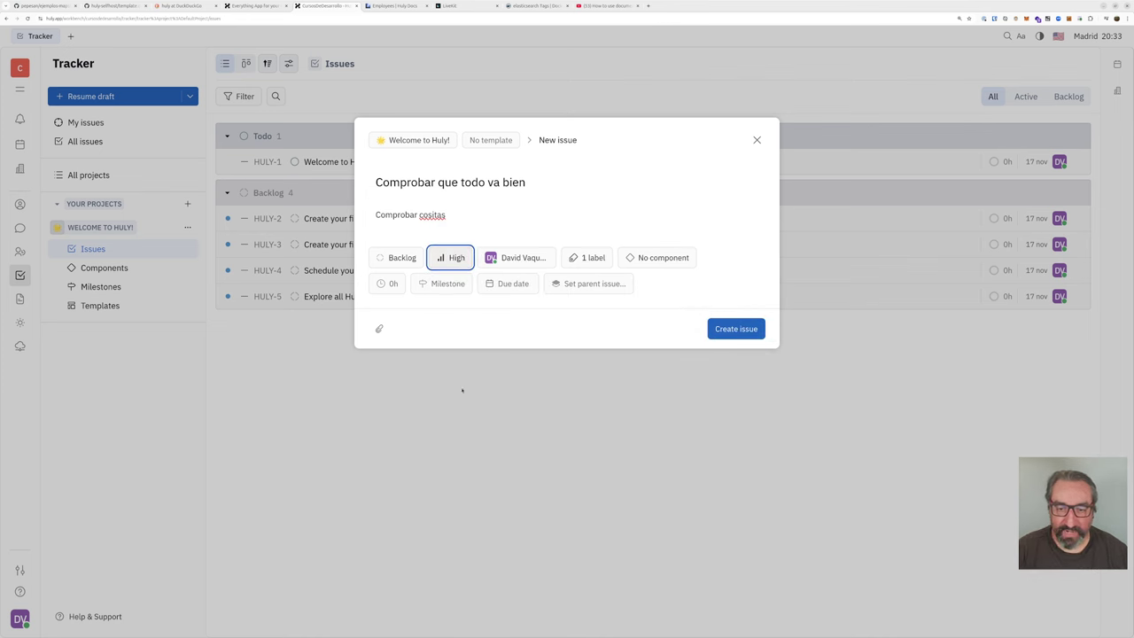
- Review the status options, keep the status at Backlog, and create the issue
click(404, 258)
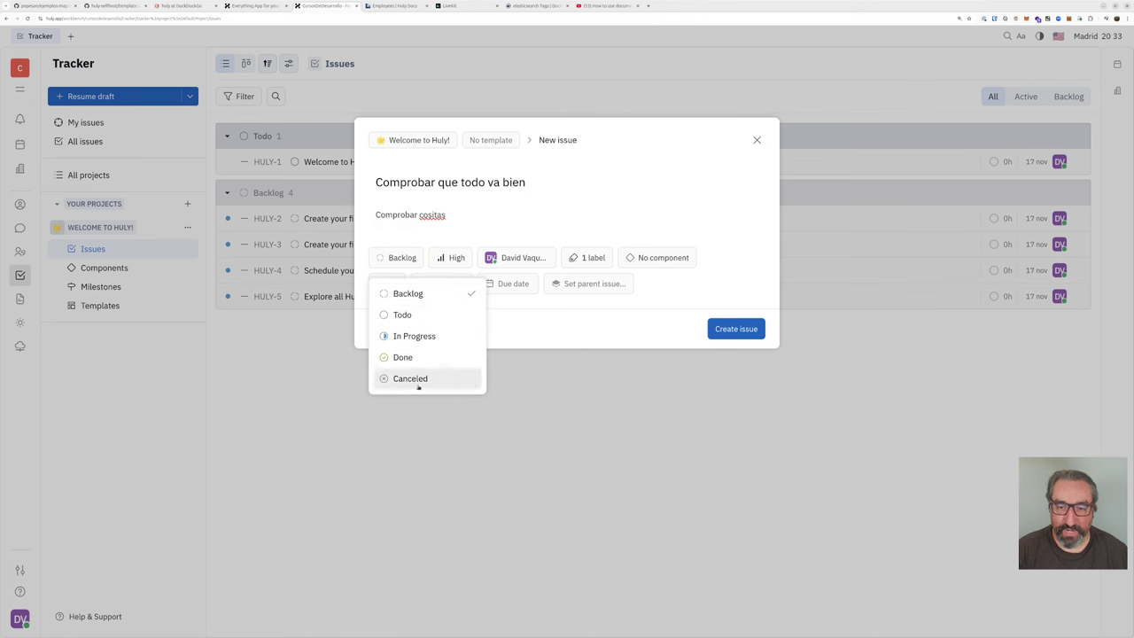
click(410, 294)
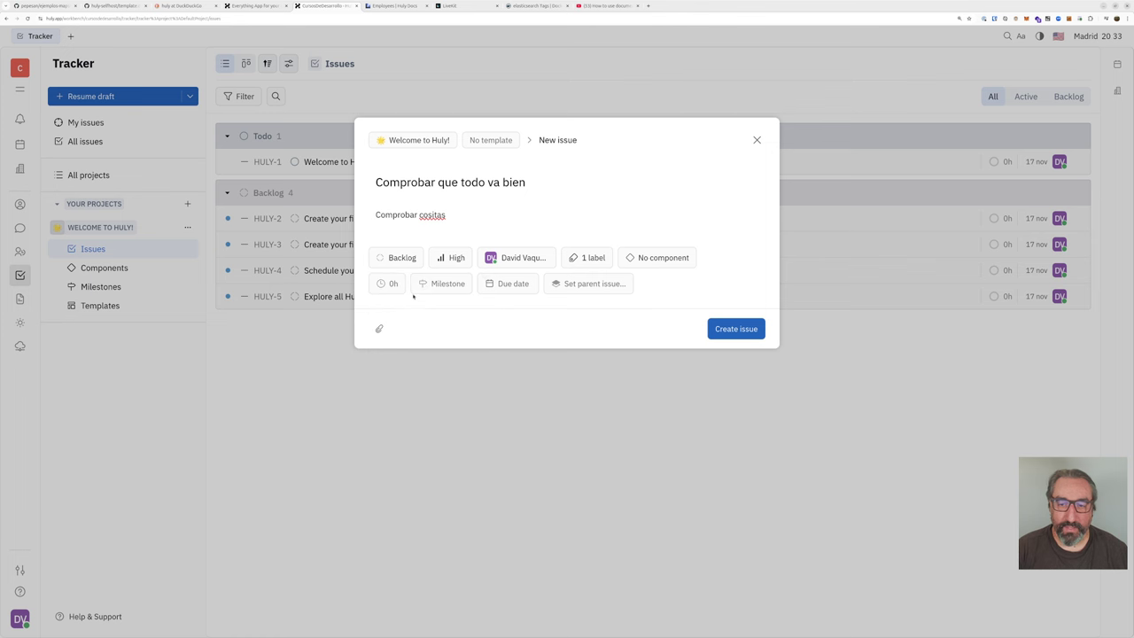
click(414, 257)
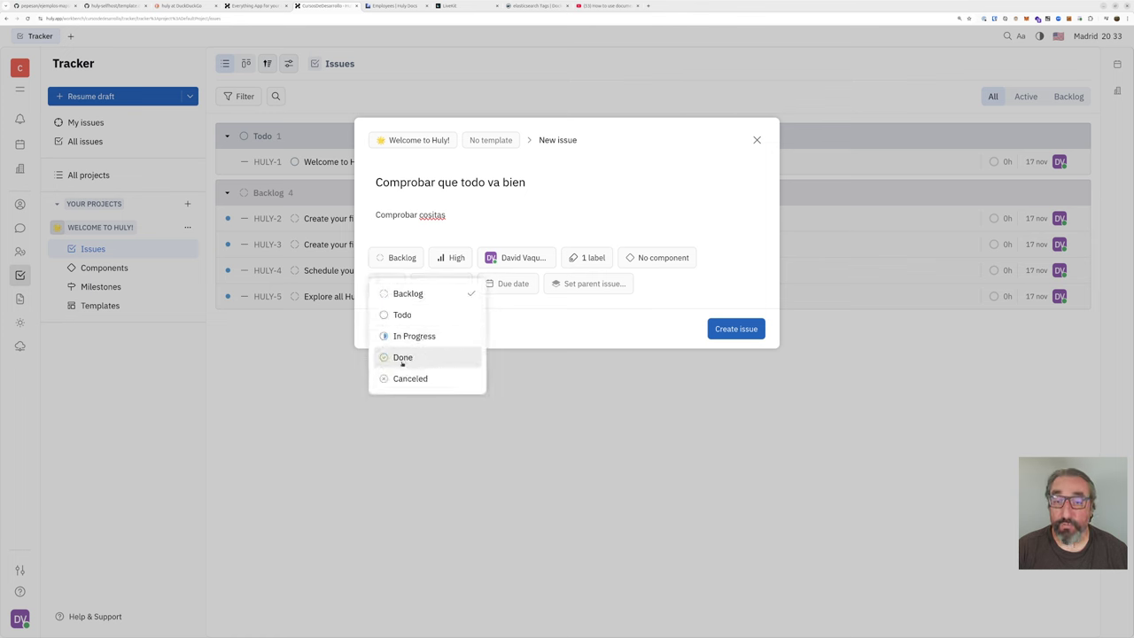
click(574, 316)
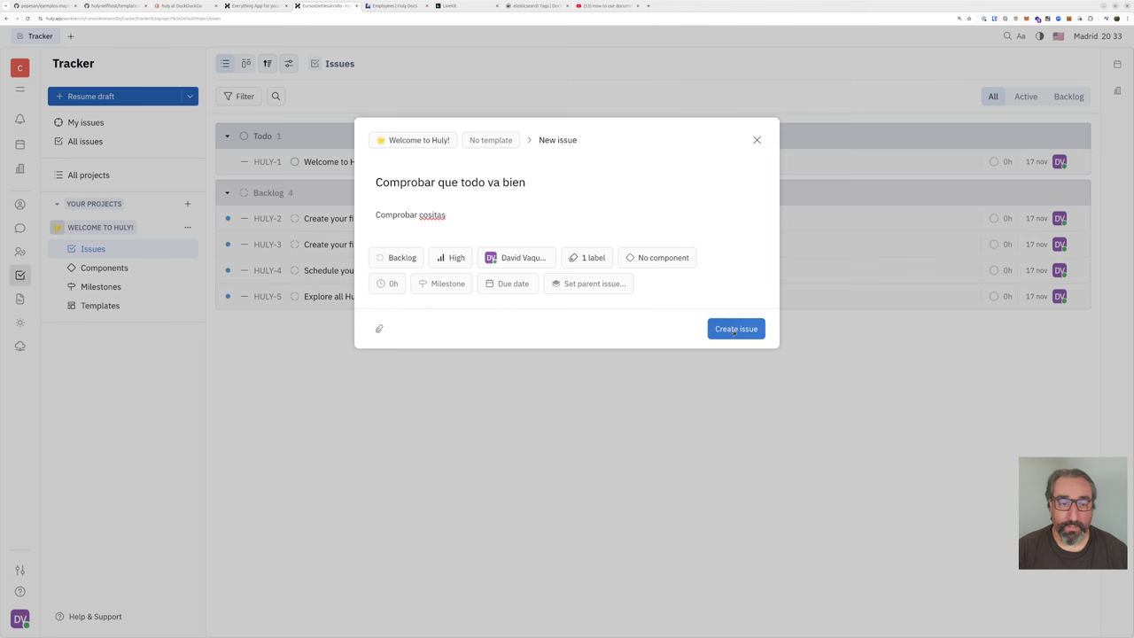
click(734, 329)
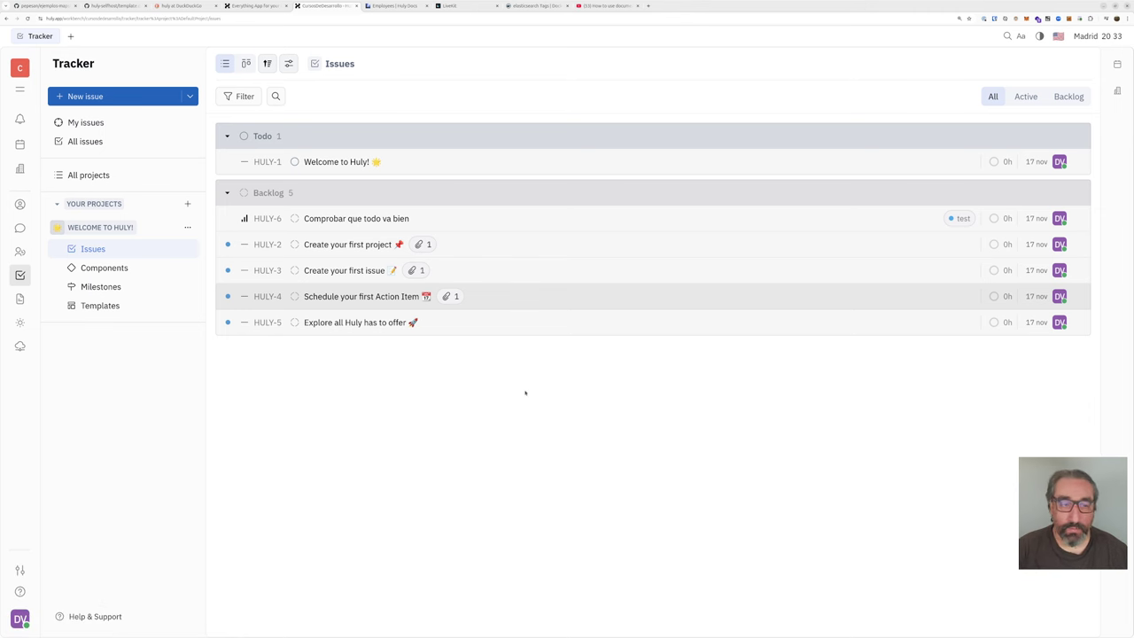
- Enlarge the page display and return to the Documents module's "Creating Documents in Huly" document
key(ctrl+plus)
key(ctrl+plus)
key(ctrl+plus)
key(ctrl+minus)
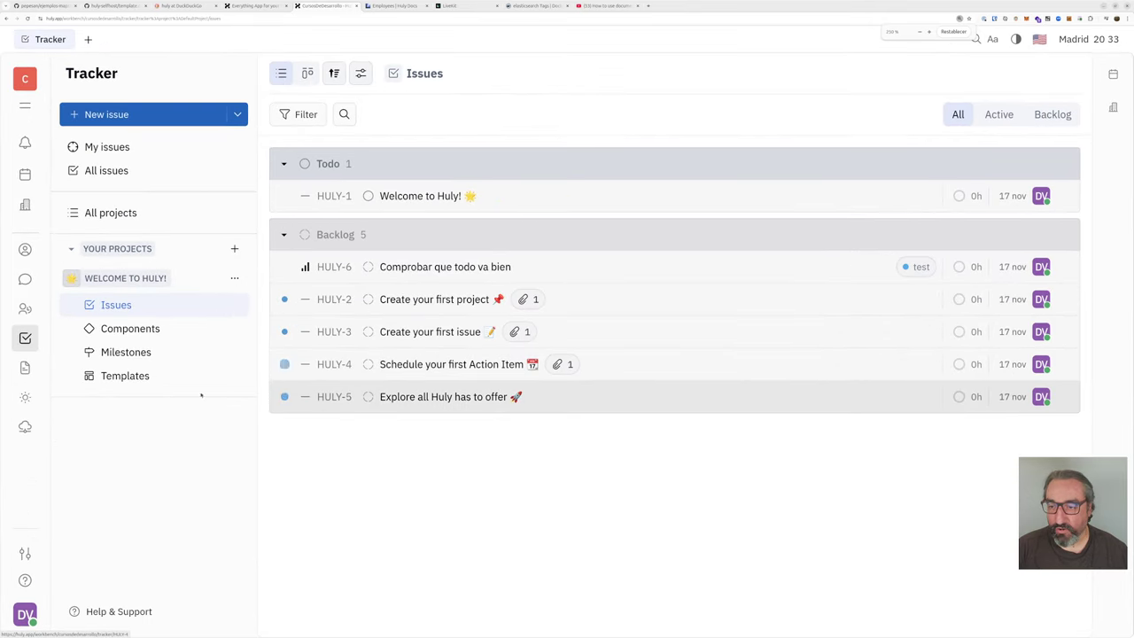
click(25, 367)
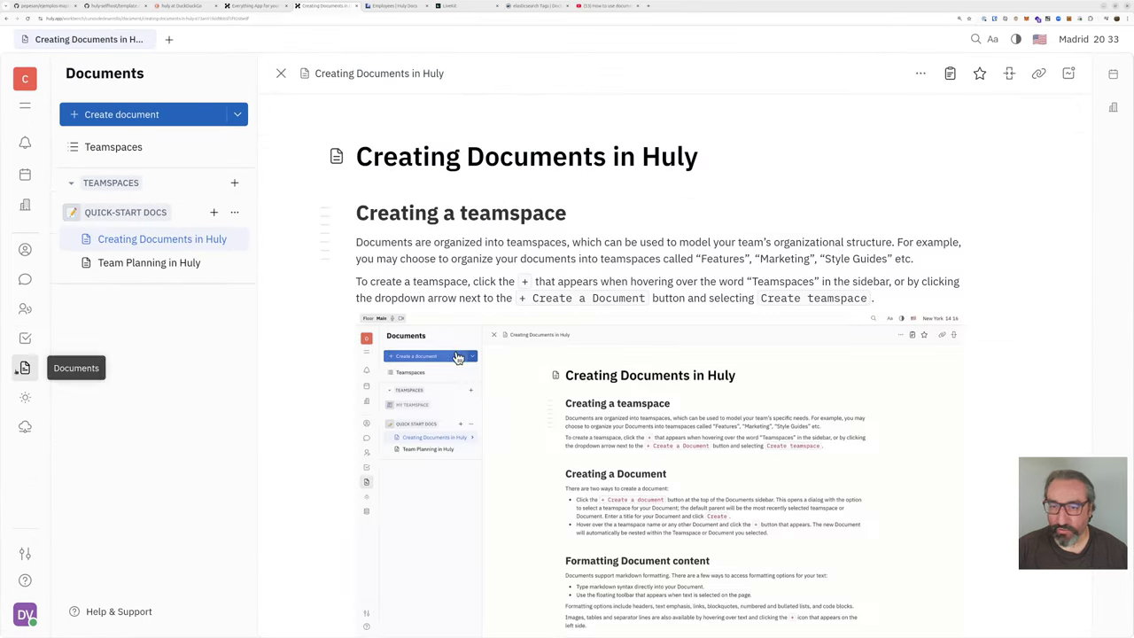
- Create a document titled "Prueba de Documento" under "Creating Documents in Huly" in the Quick-Start Docs teamspace
click(116, 114)
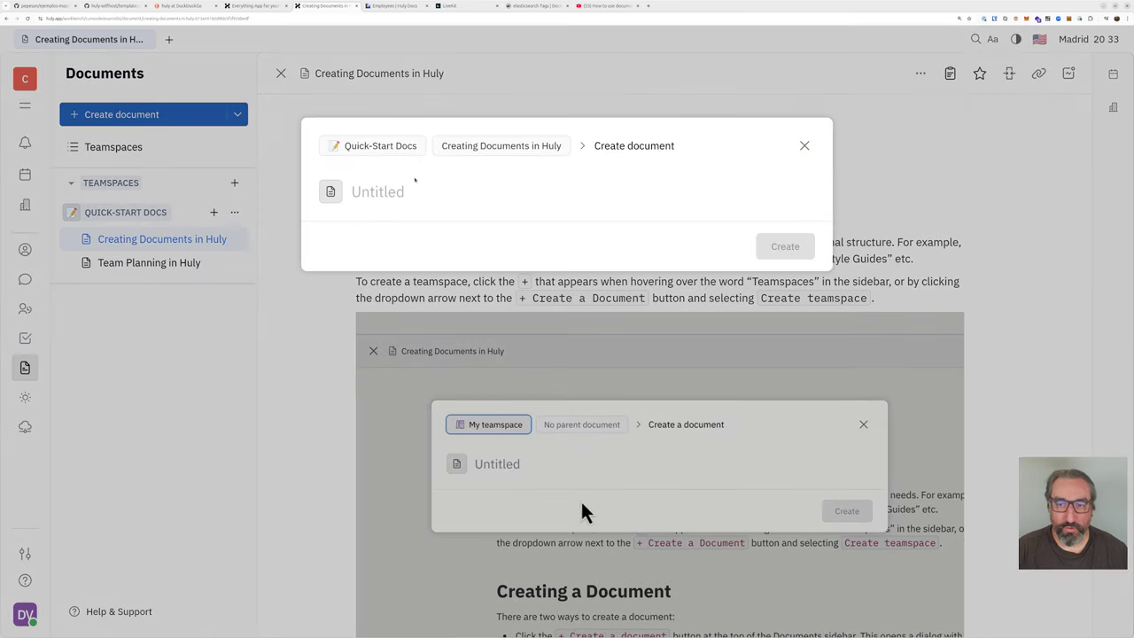
text(Prueba de Documento)
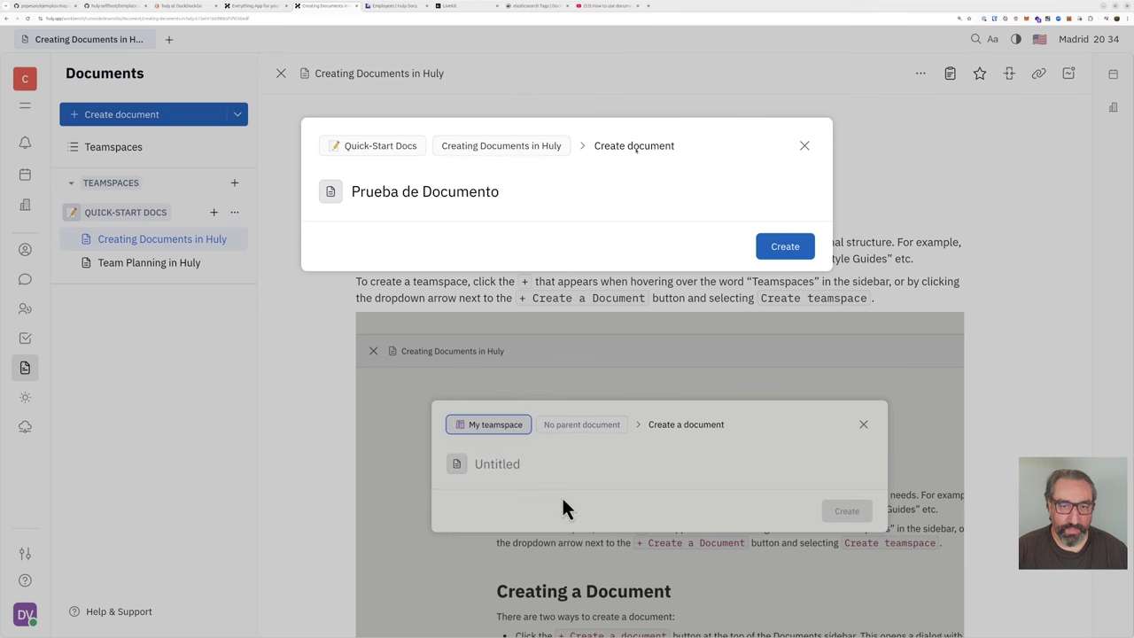
click(784, 246)
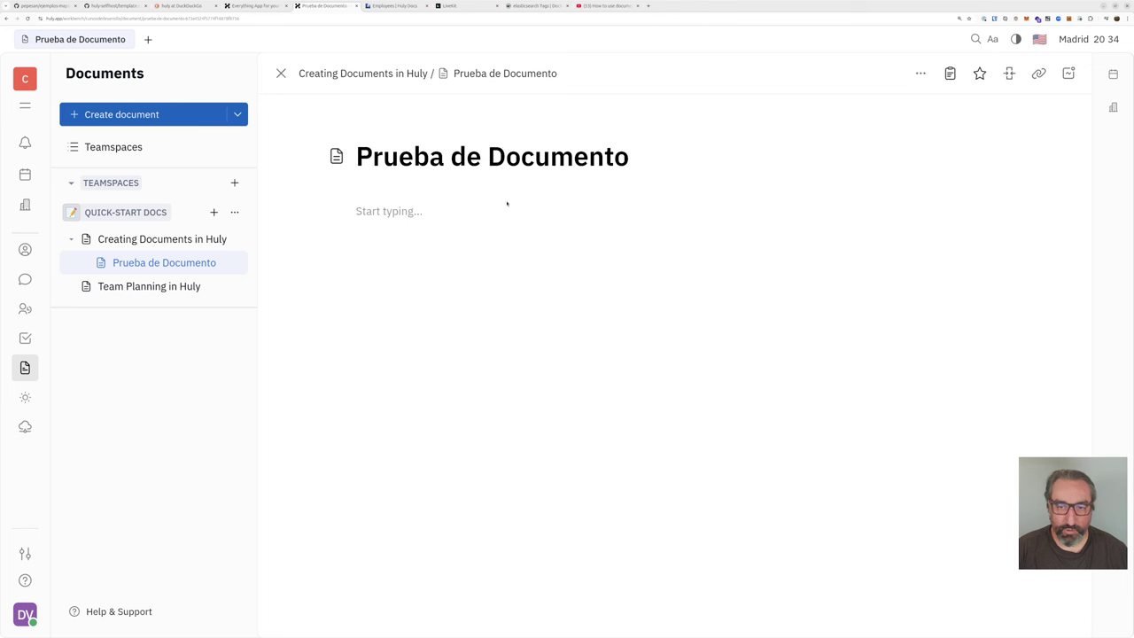
- Check the insertable element types, and write a second-level heading "Título" with the paragraph "texto" beneath it in the document body
click(342, 213)
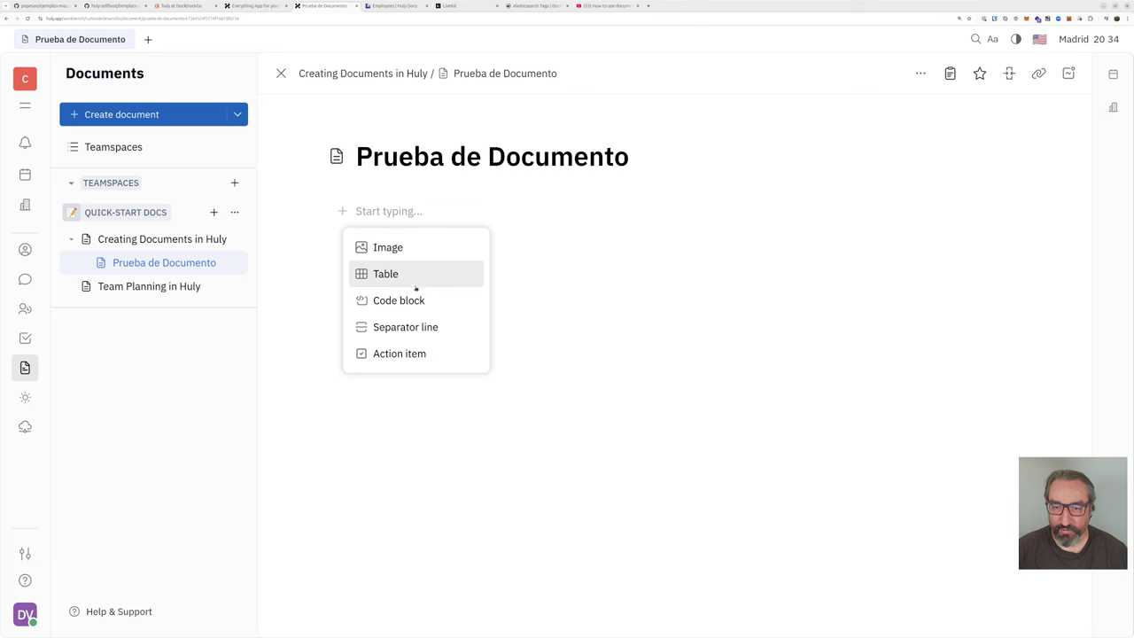
click(408, 211)
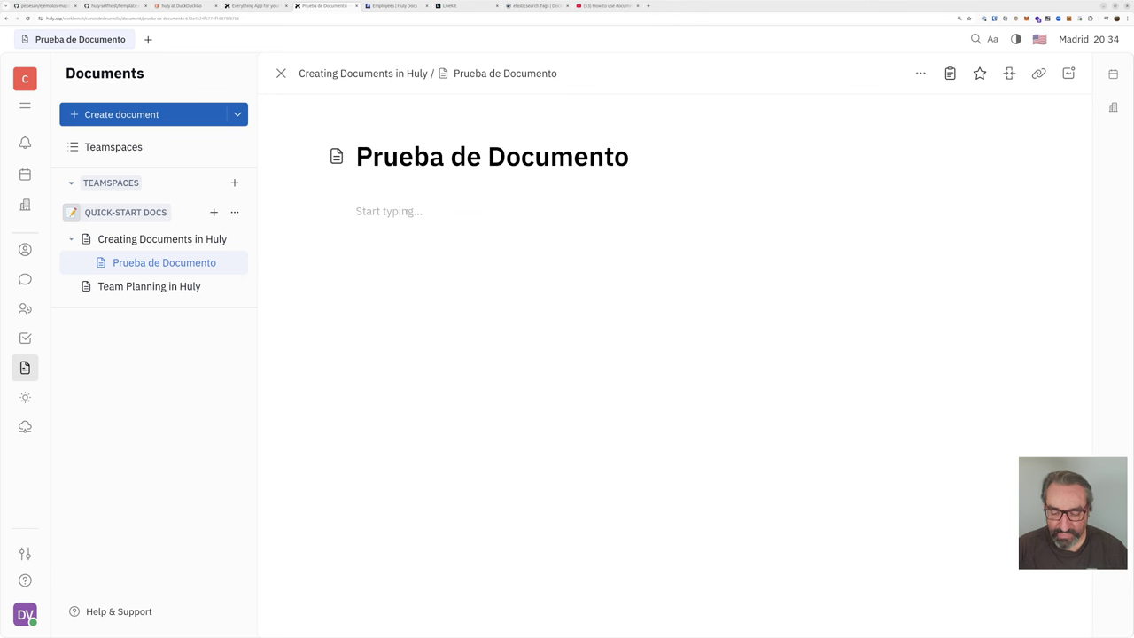
text(## )
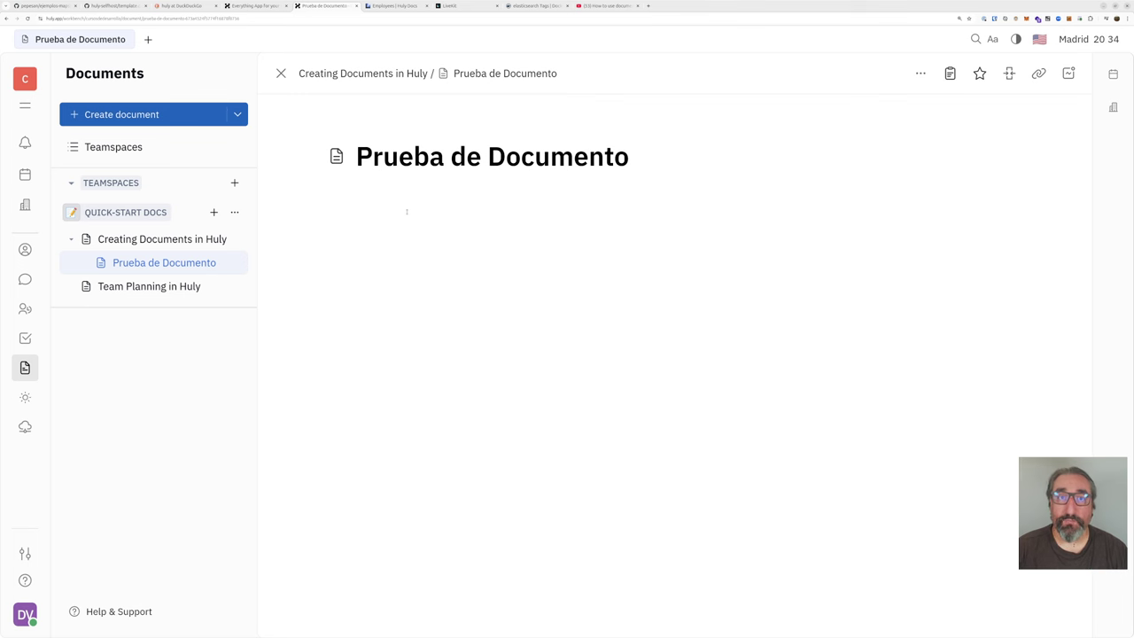
text(Título)
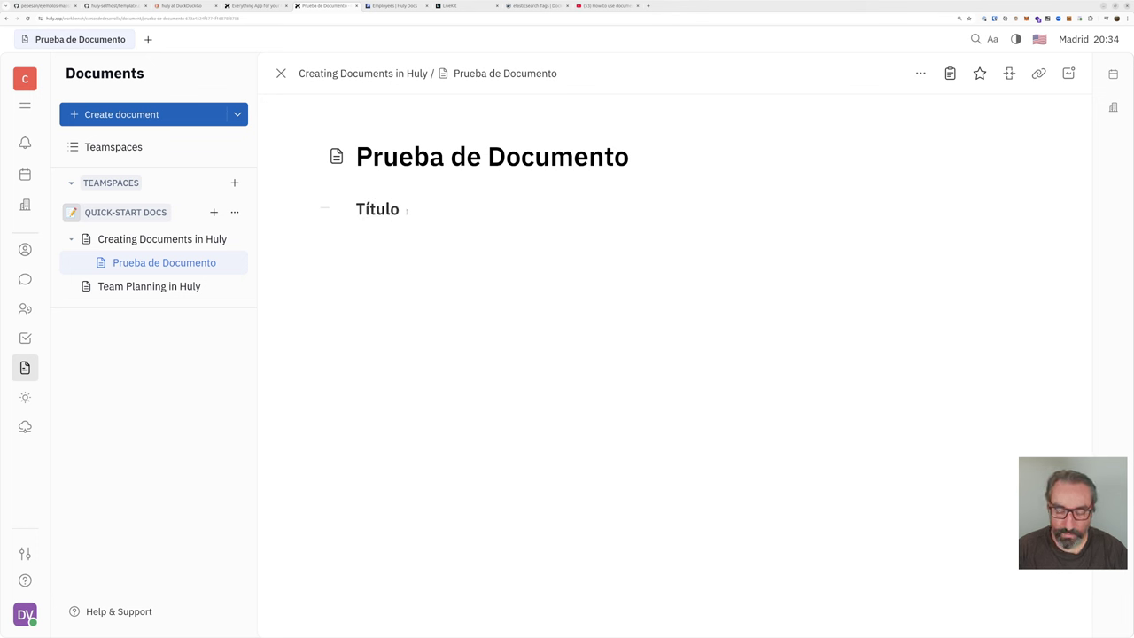
text(s)
key(BackSpace)
text(texto )
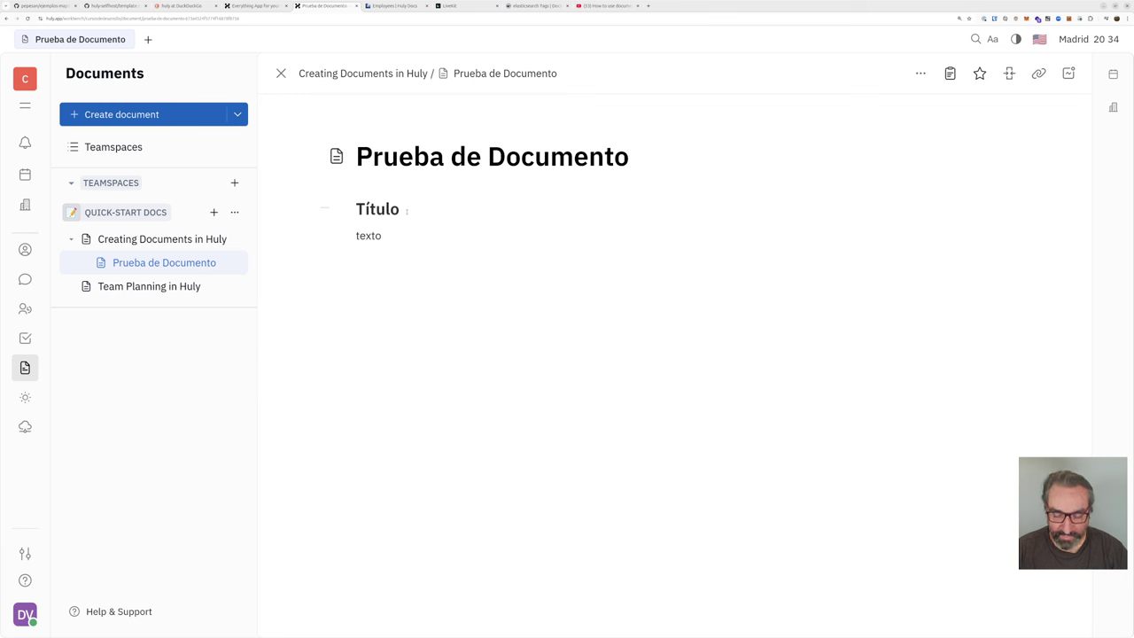
text([])
key(BackSpace)
key(BackSpace)
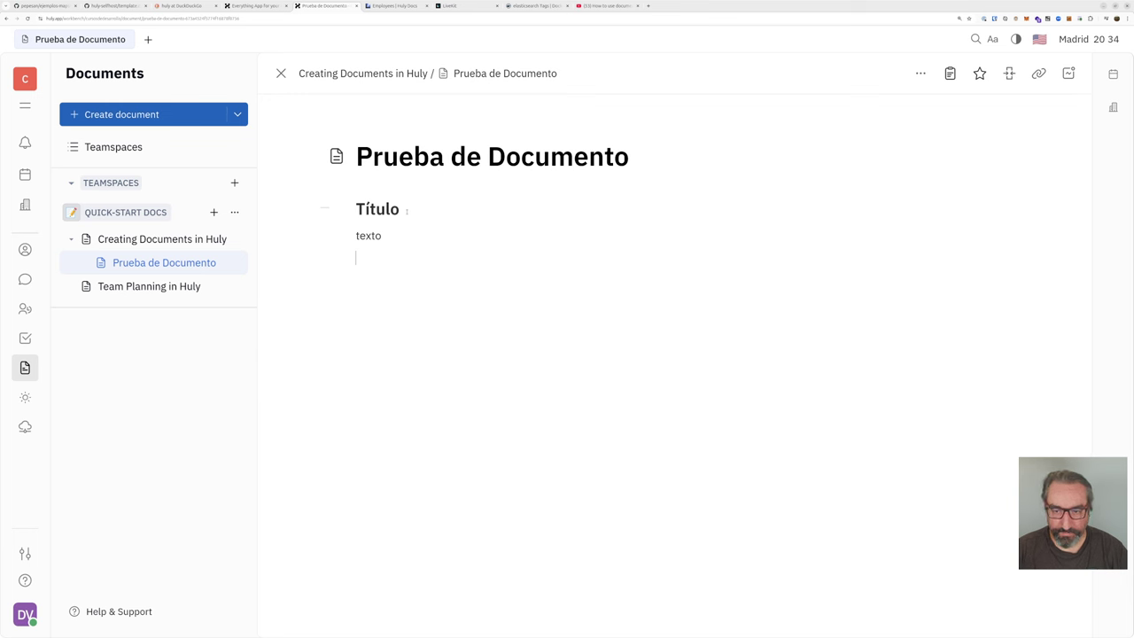